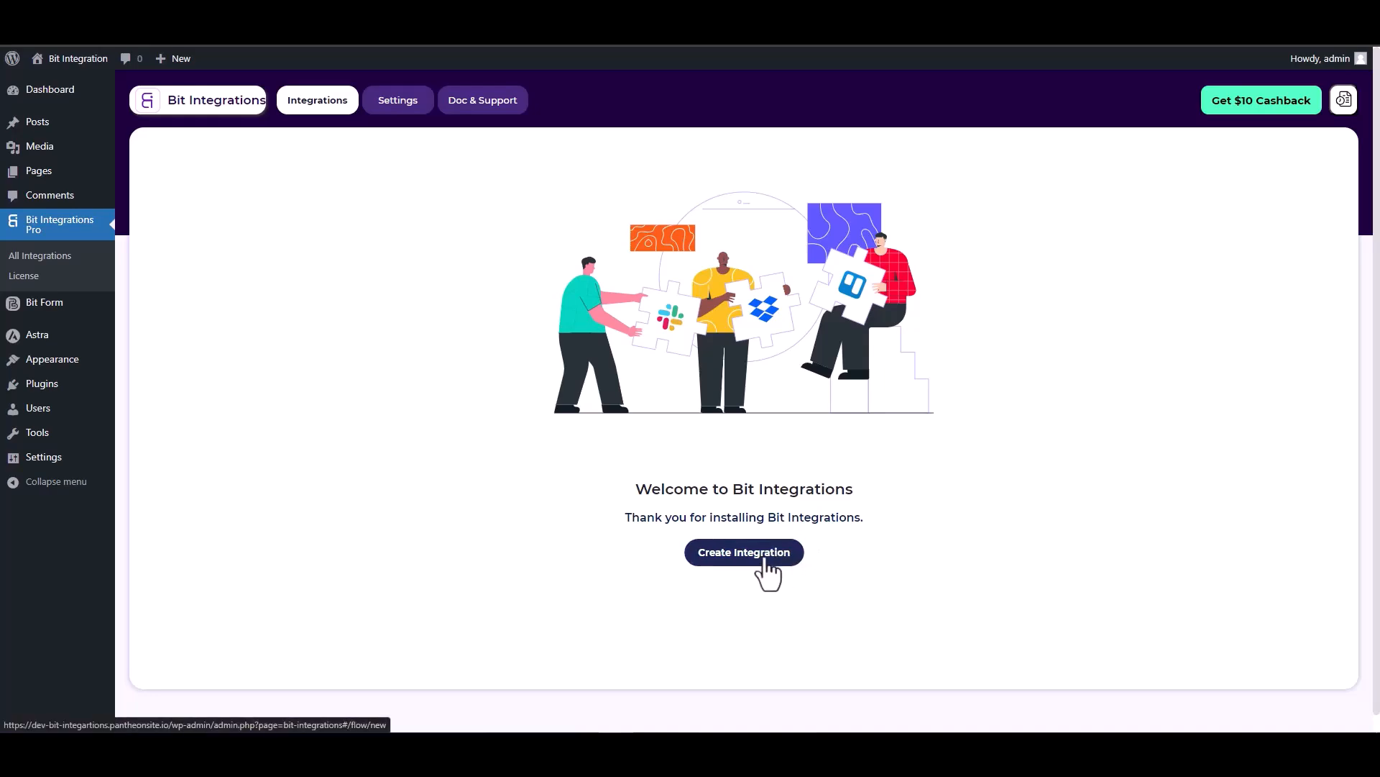
- Pick SiteOrigin Widgets as the trigger via a 'sit' search and start fetching its form fields
type("sit")
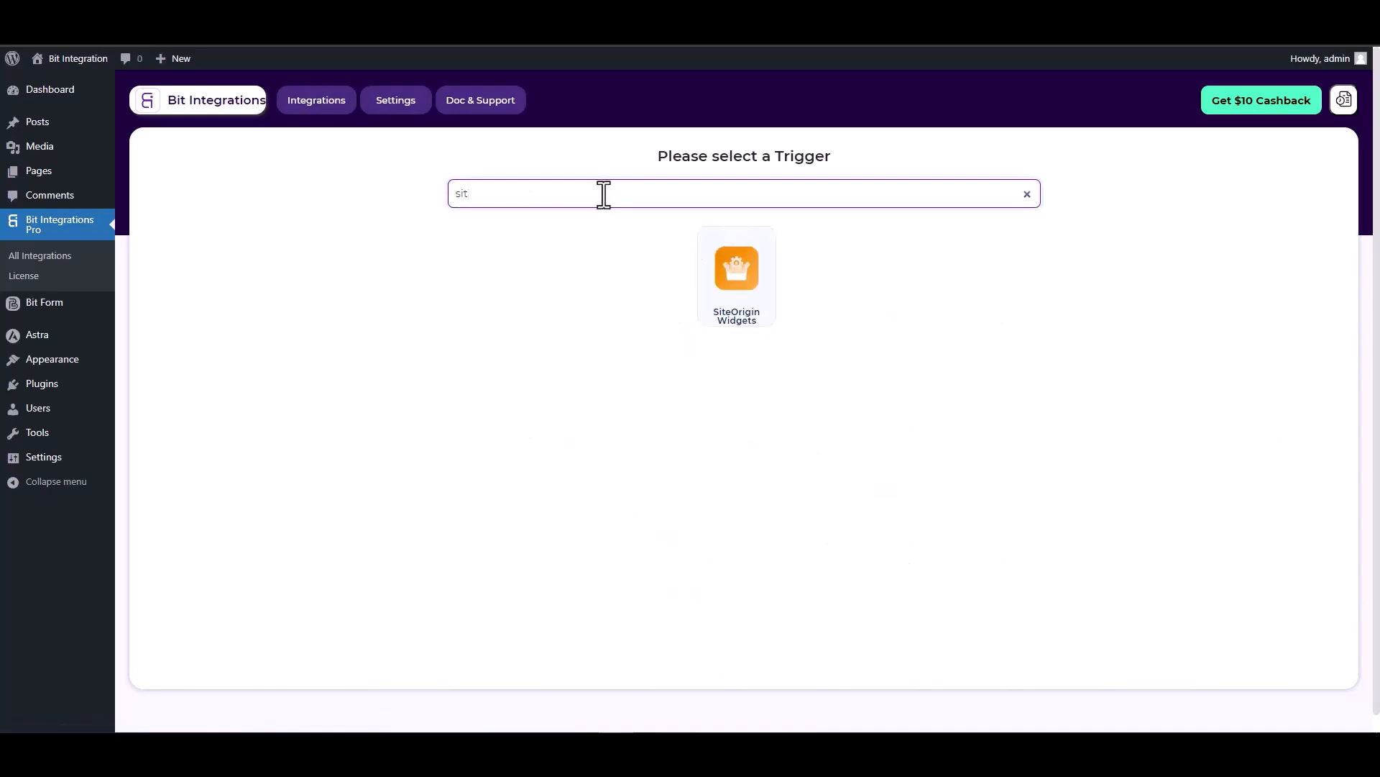
left_click(752, 311)
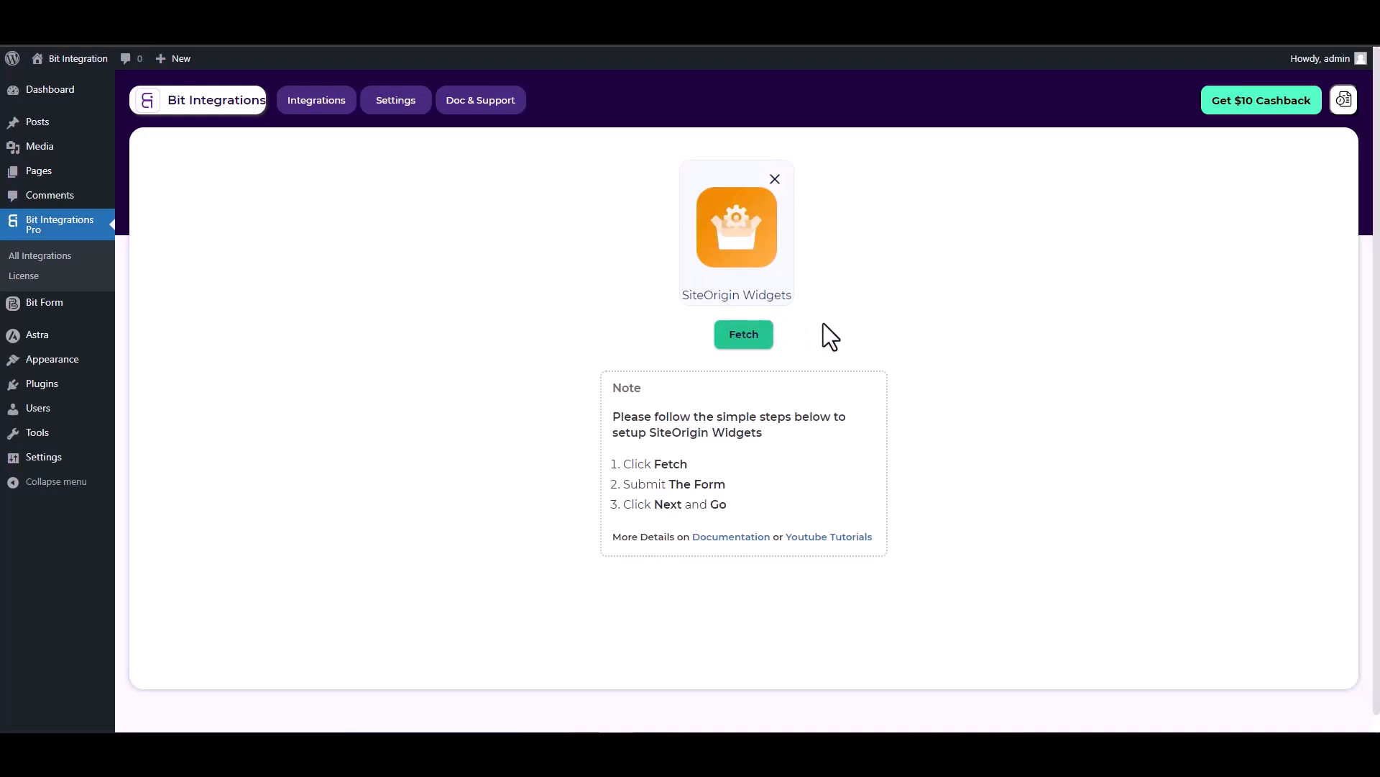
left_click(741, 343)
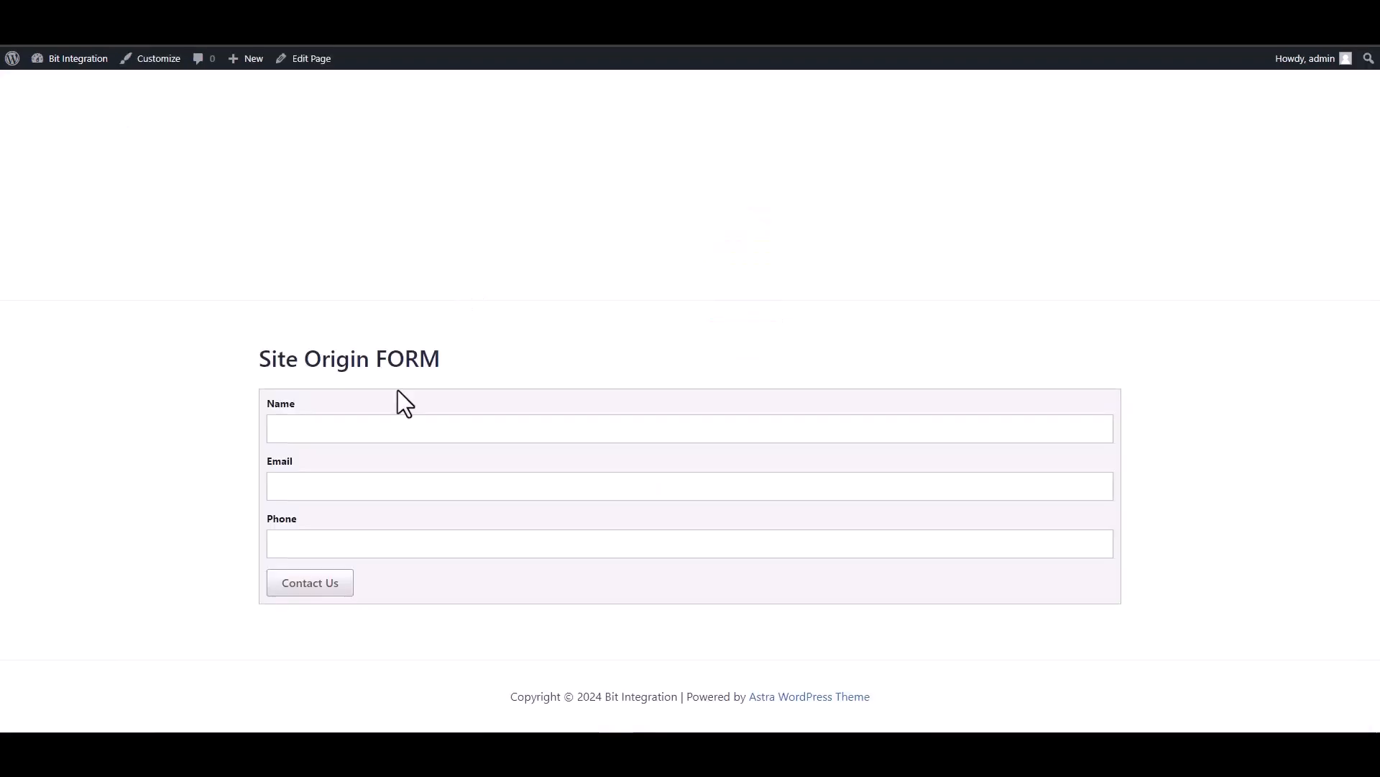
- Submit the Site Origin FORM with name 'test', a sample e-mail address and a sample phone number
left_click(464, 430)
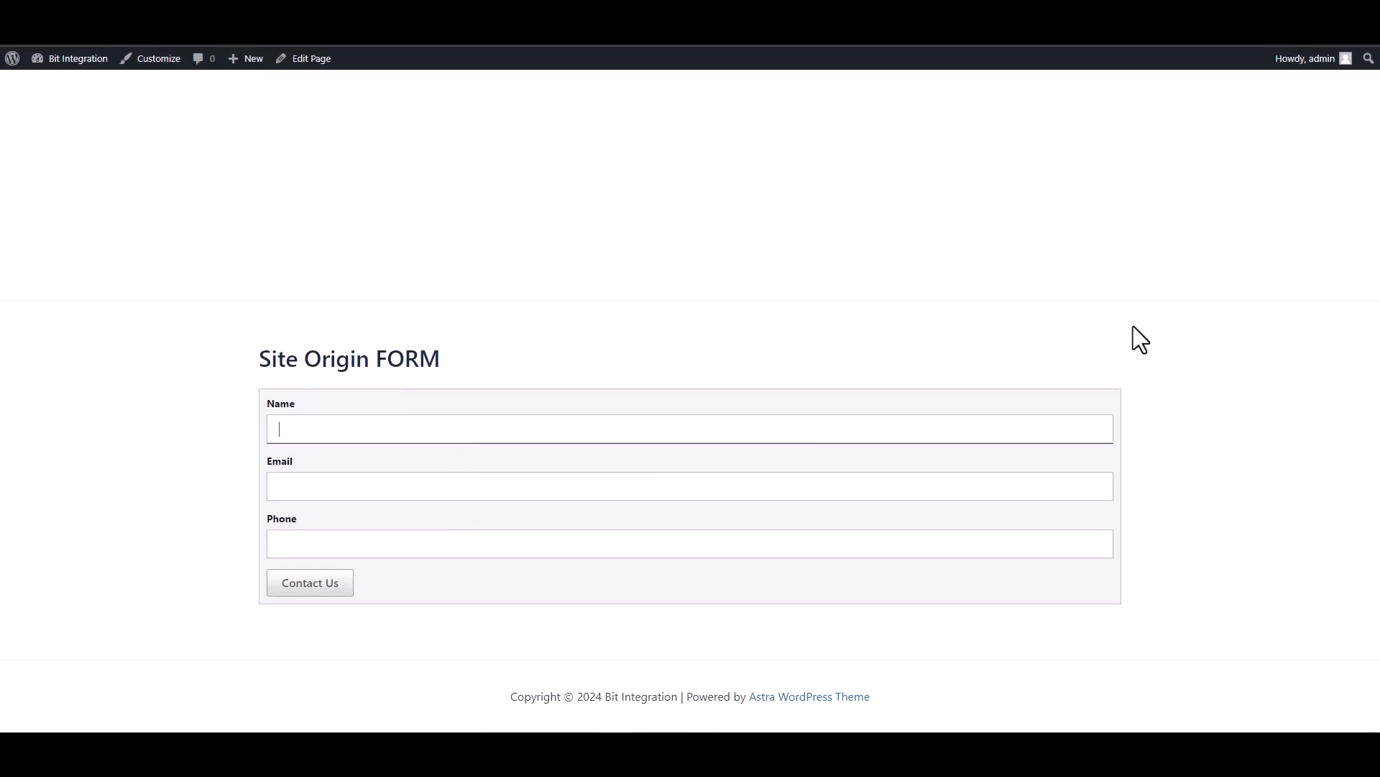
type("test")
left_click(930, 481)
type("test")
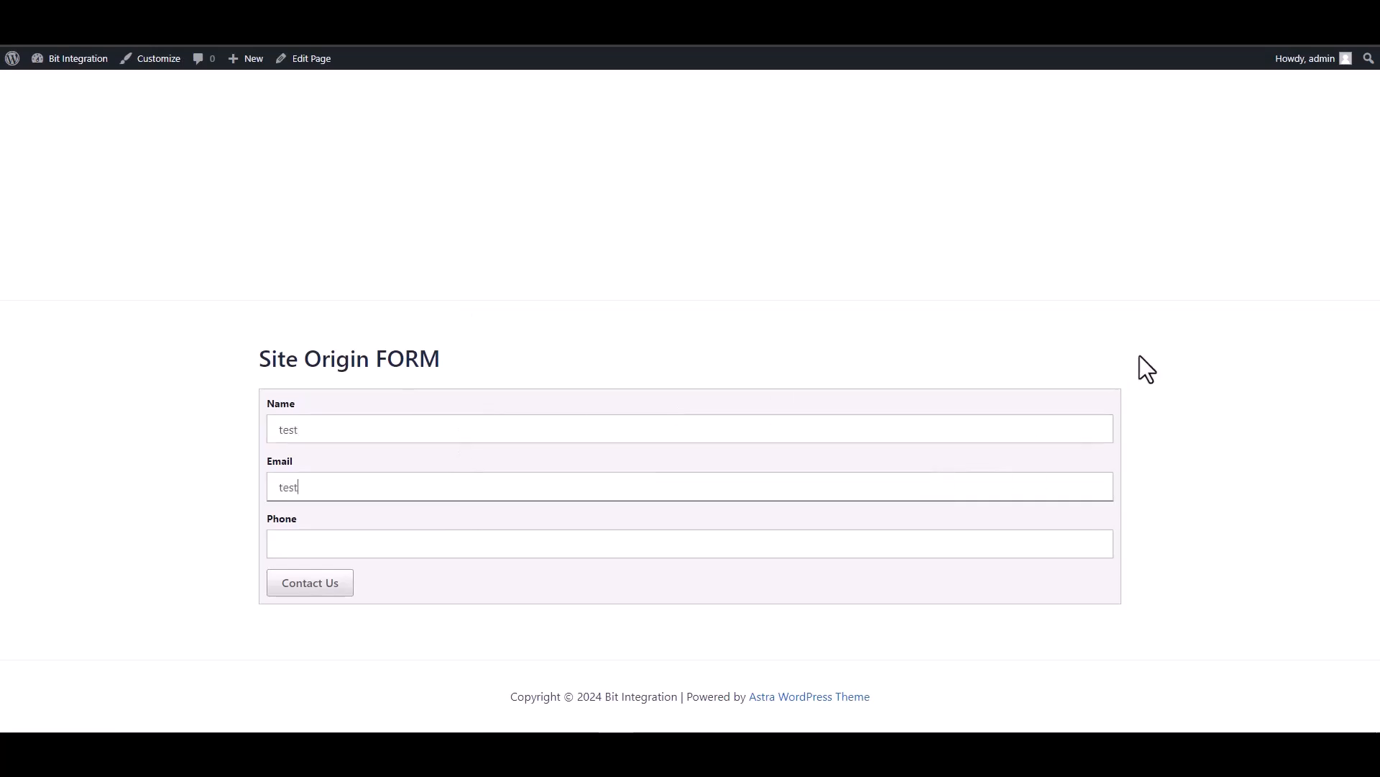
type("@test.com")
left_click(951, 544)
type("12345678")
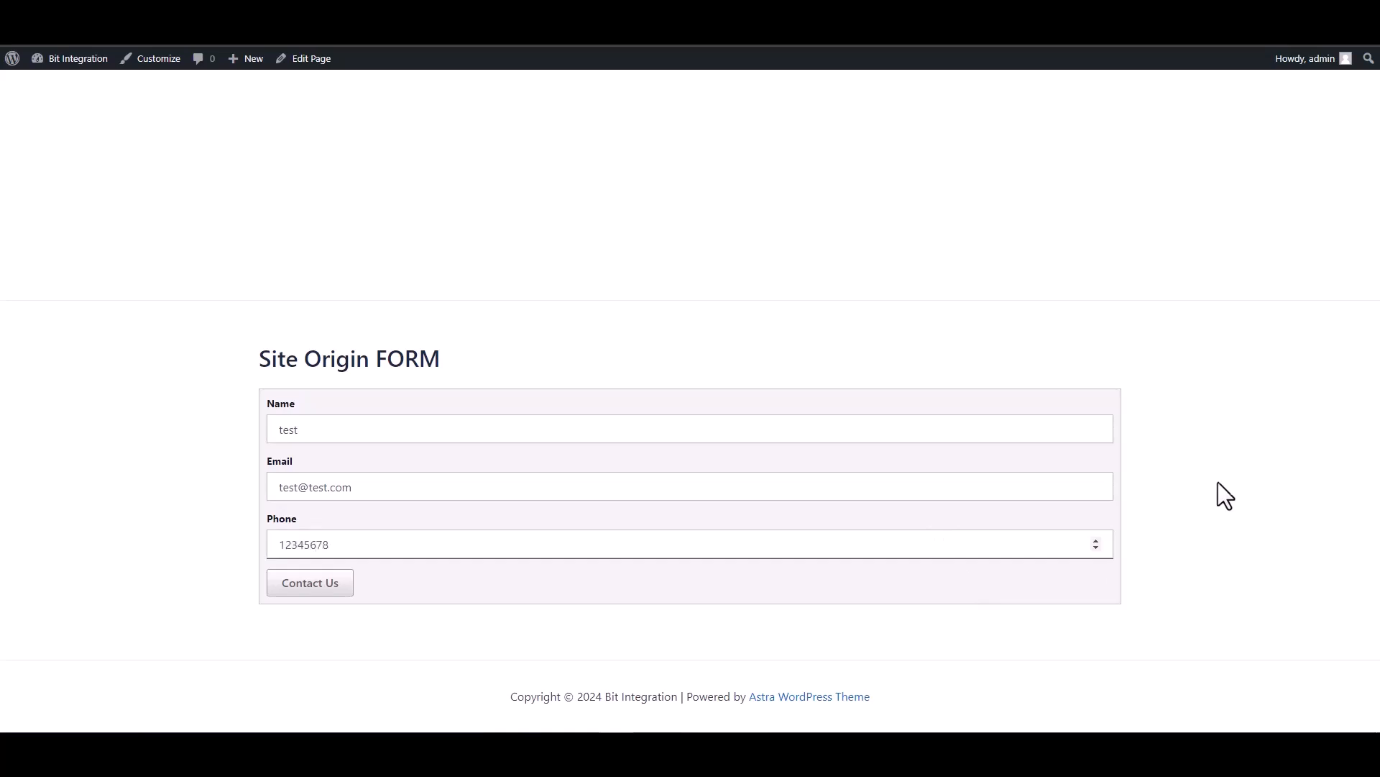
left_click(321, 585)
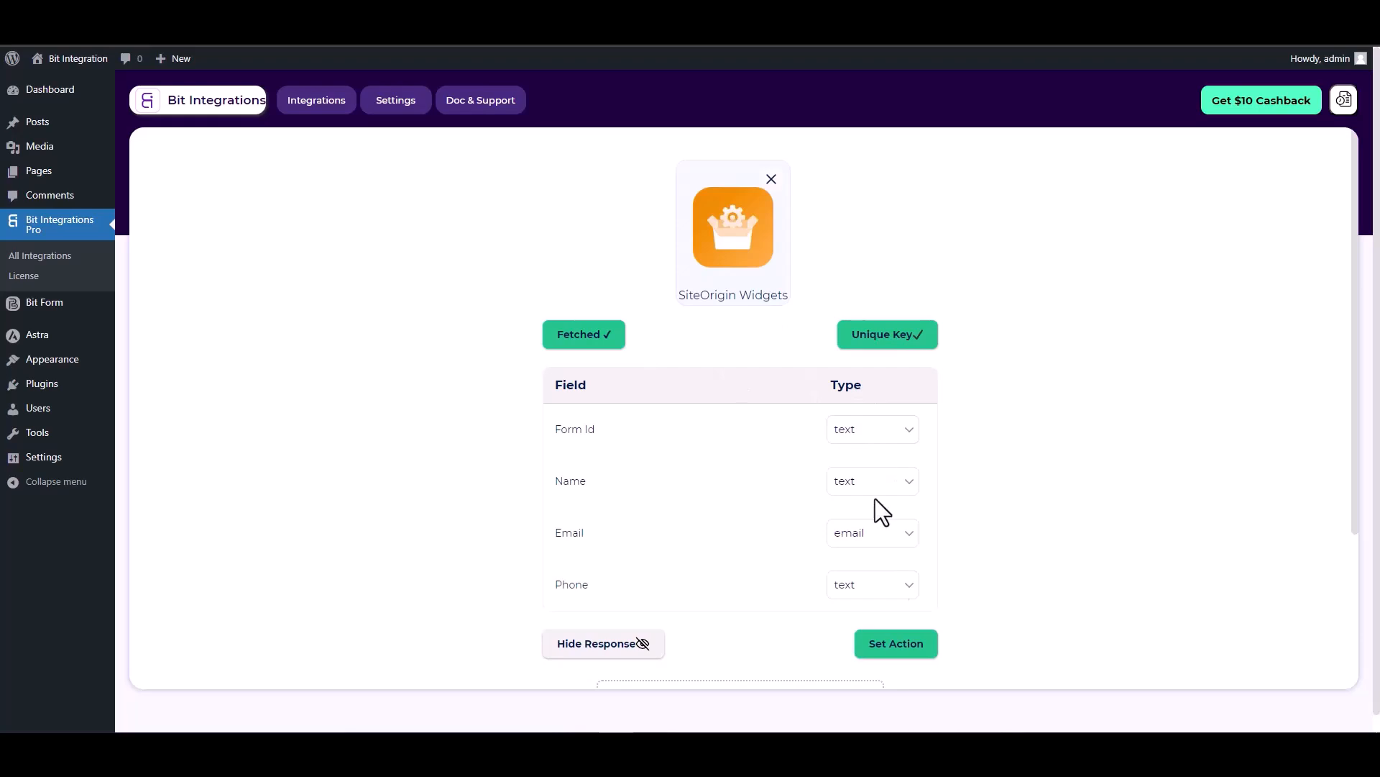
- Choose Zoho Bigin as the action app via a 'bigin' search
left_click(895, 650)
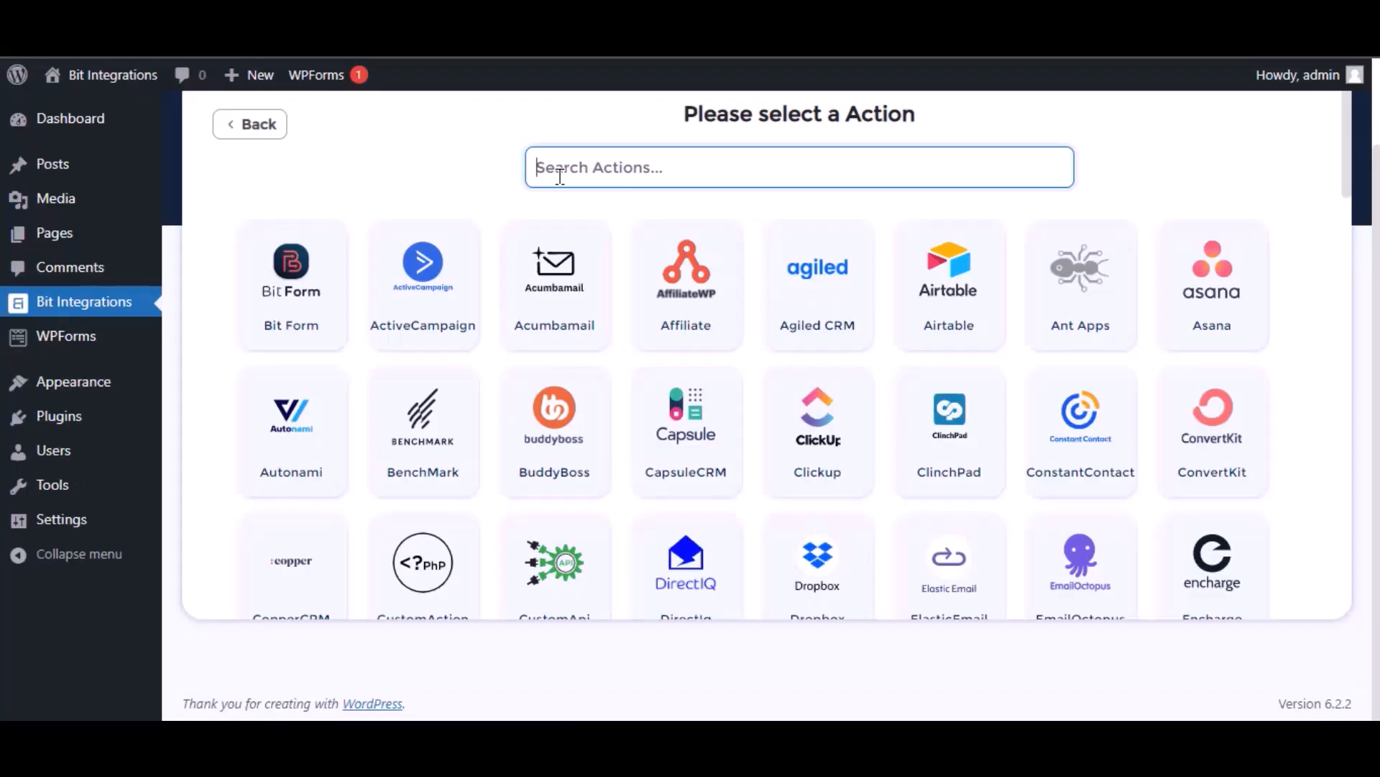
type("bigin")
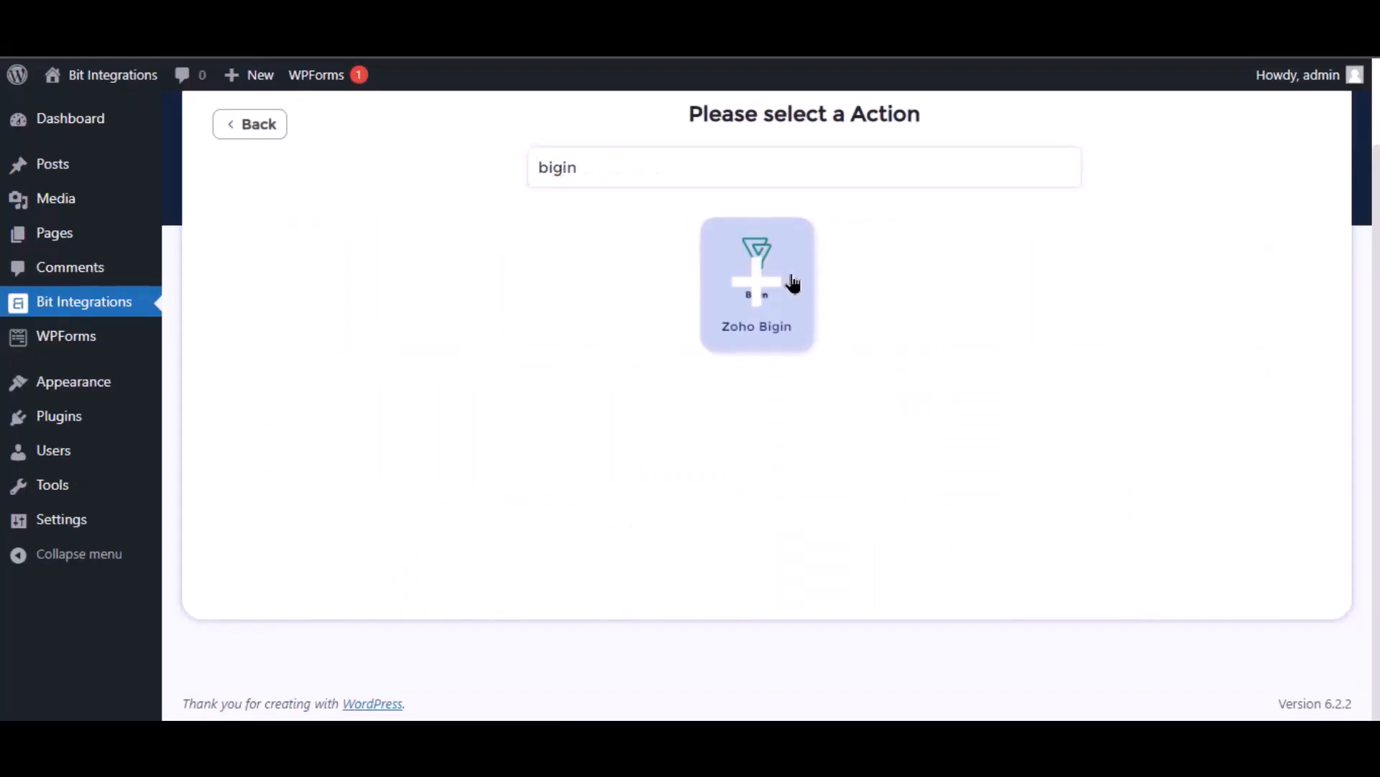
left_click(793, 282)
- Select the integration name text and set the data center to zoho.com
left_click(329, 275)
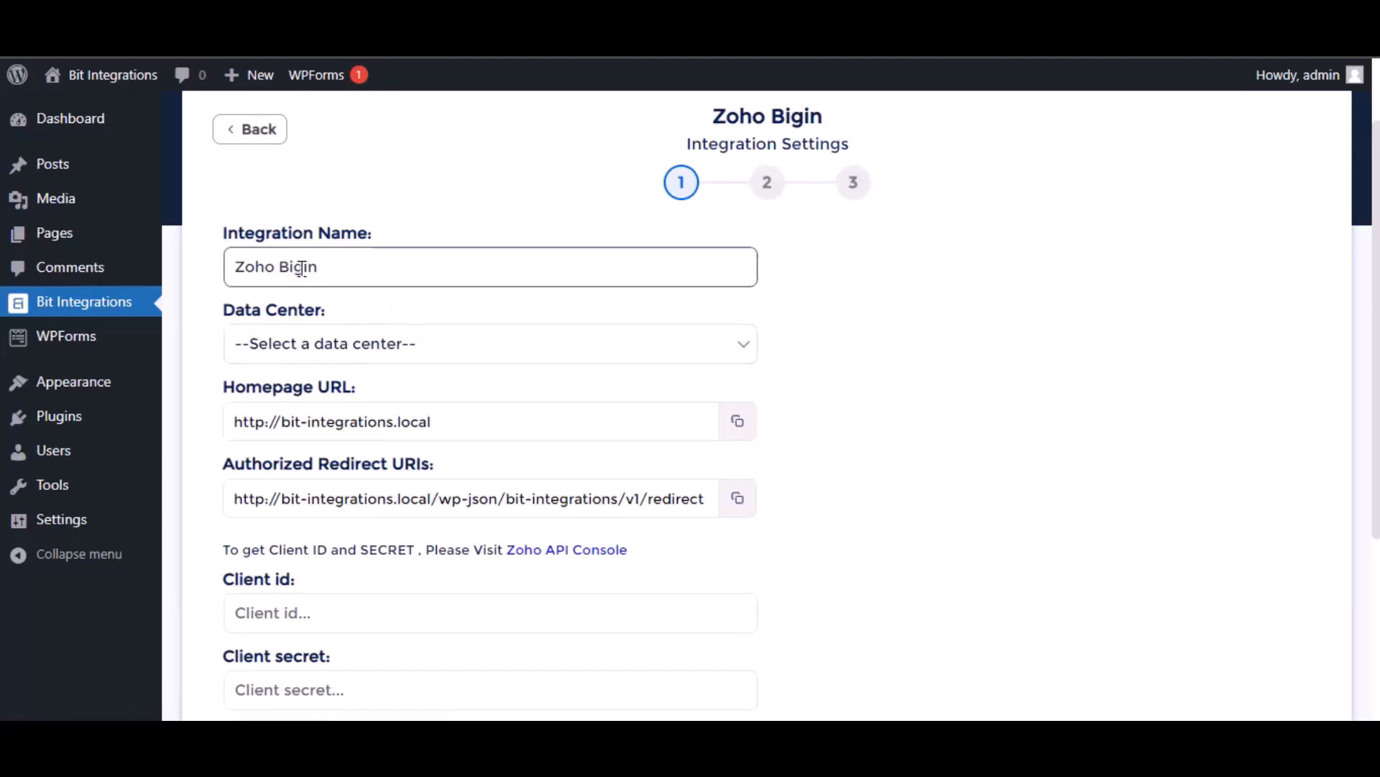
left_click_drag(371, 260, 220, 260)
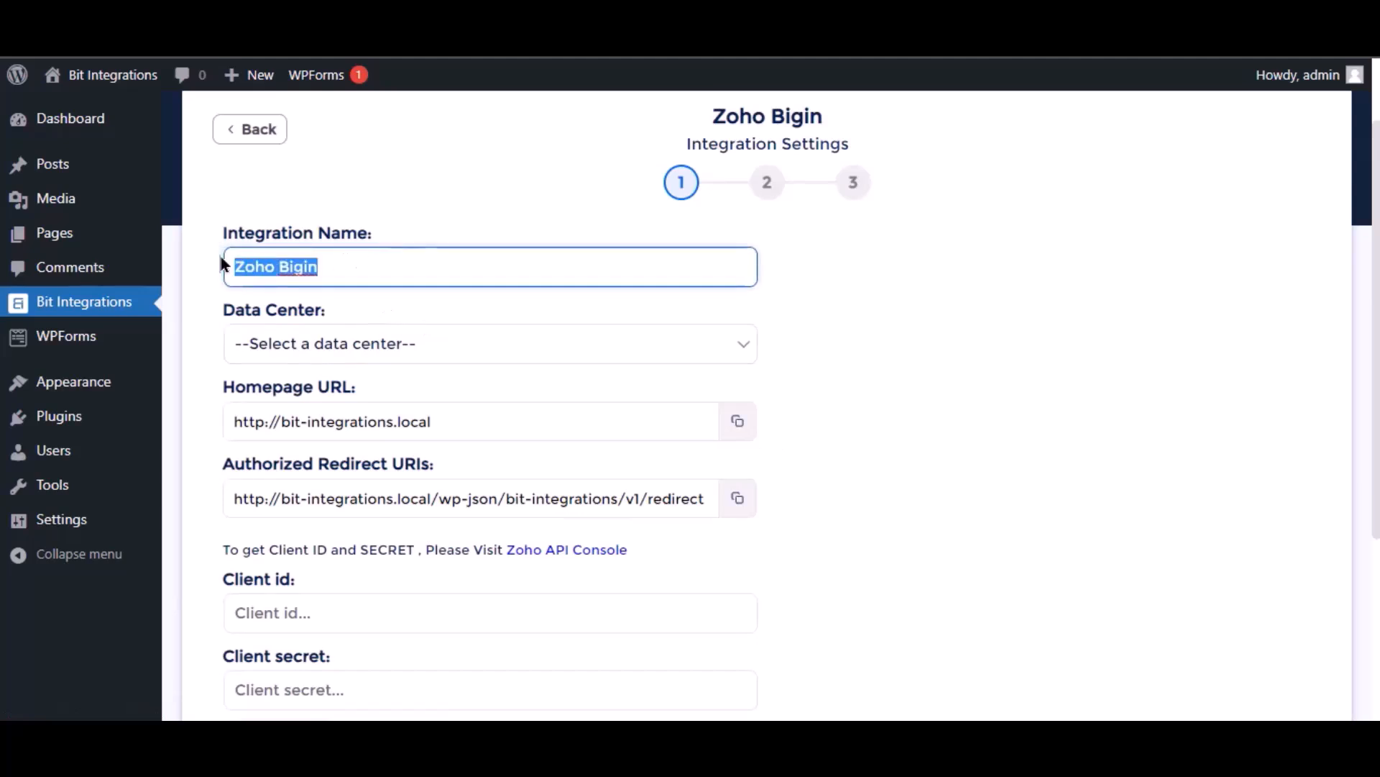
left_click(376, 347)
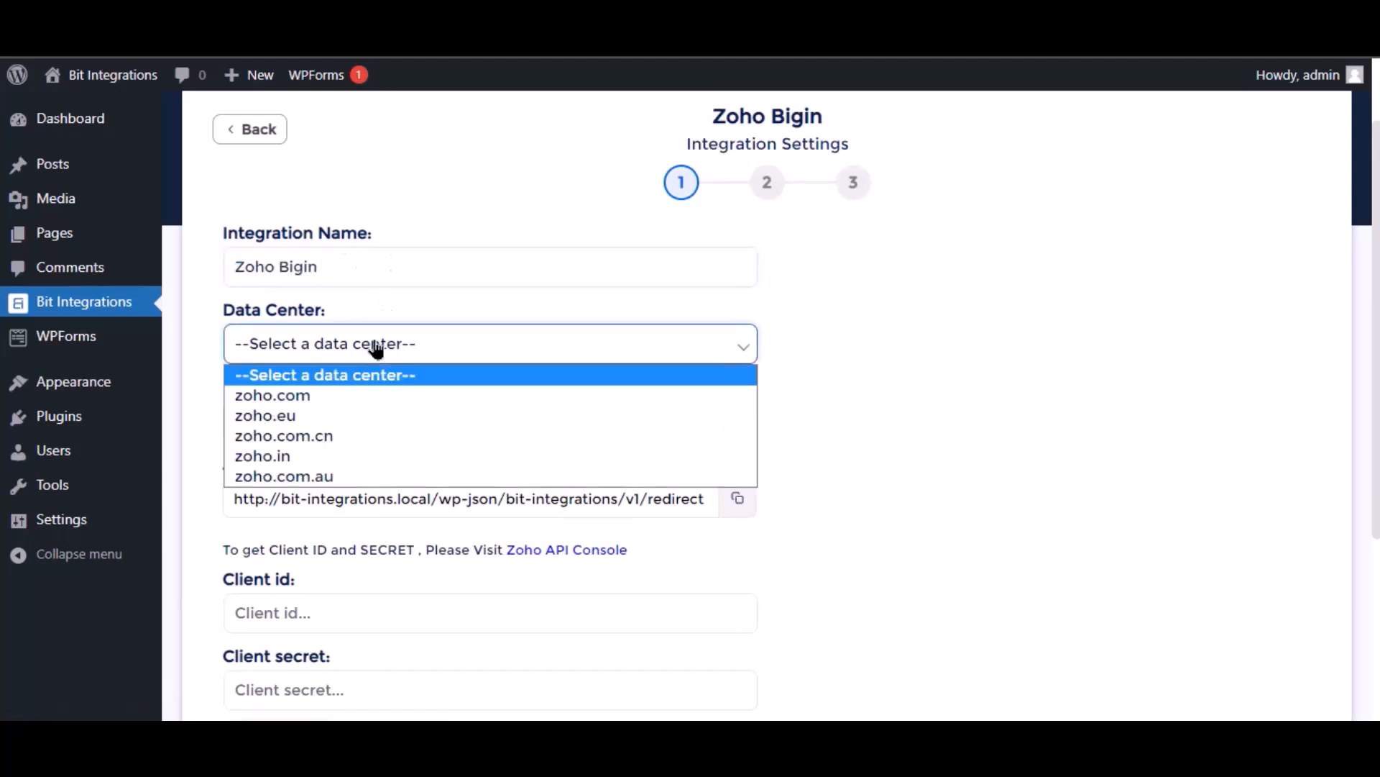
left_click(360, 398)
scroll(478, 391, "down", 3)
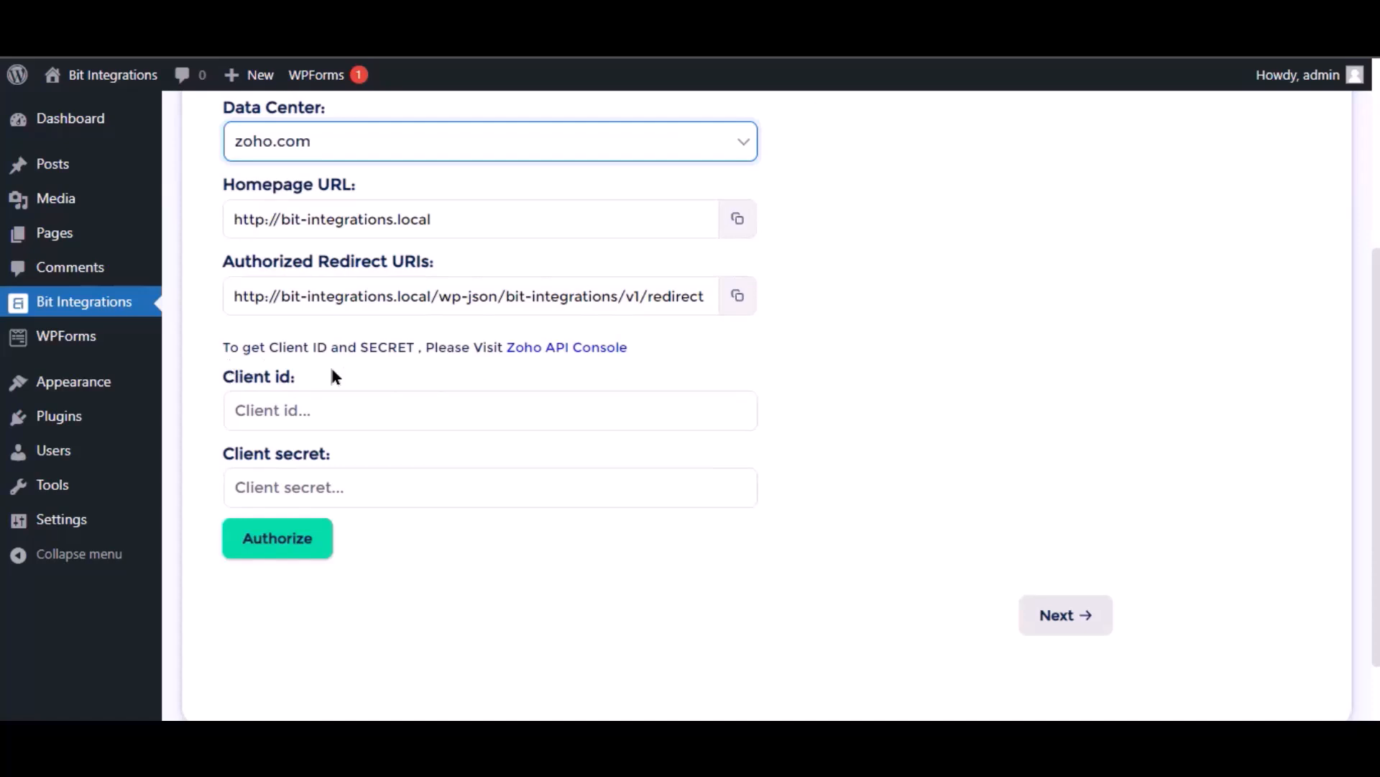
- Create a Server-based Applications client named 'Bit Integrations' in the Zoho API Console
left_click(585, 348)
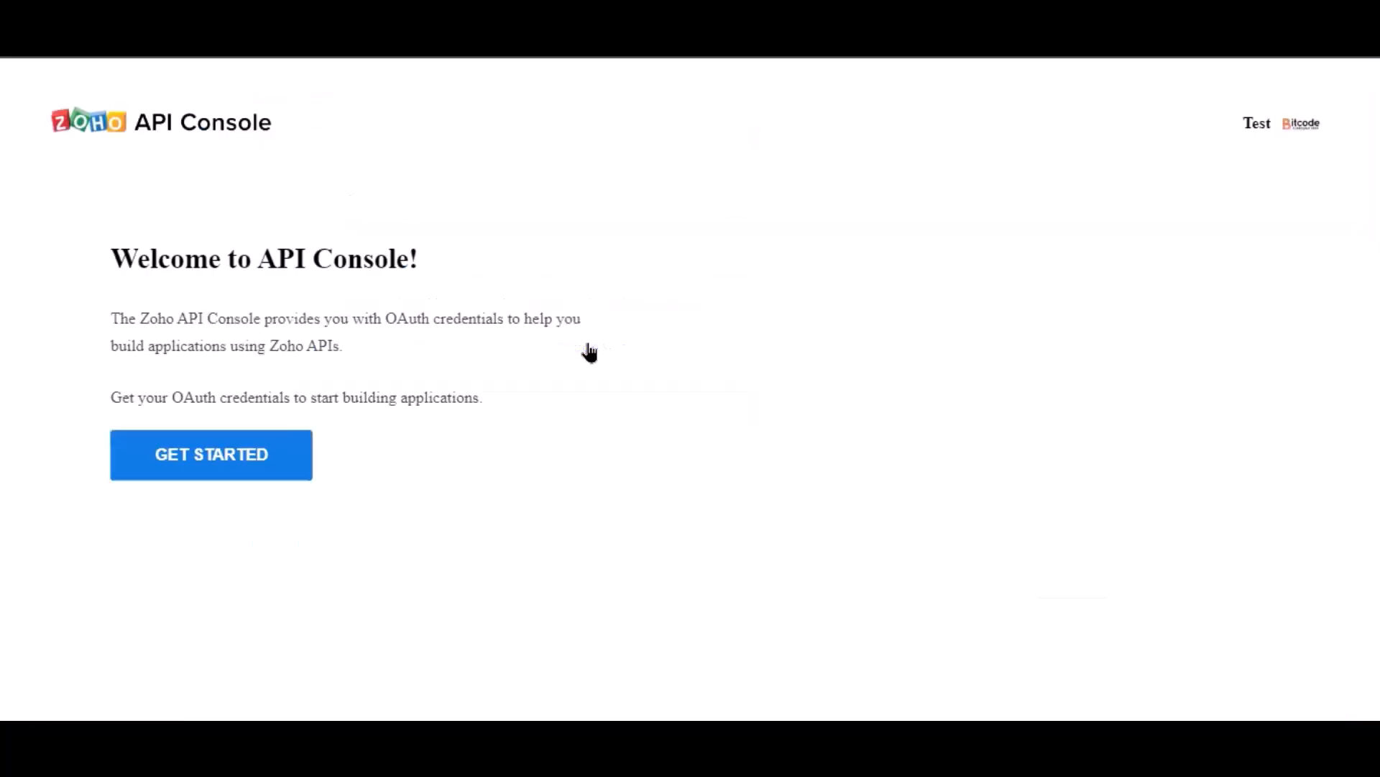
left_click(241, 471)
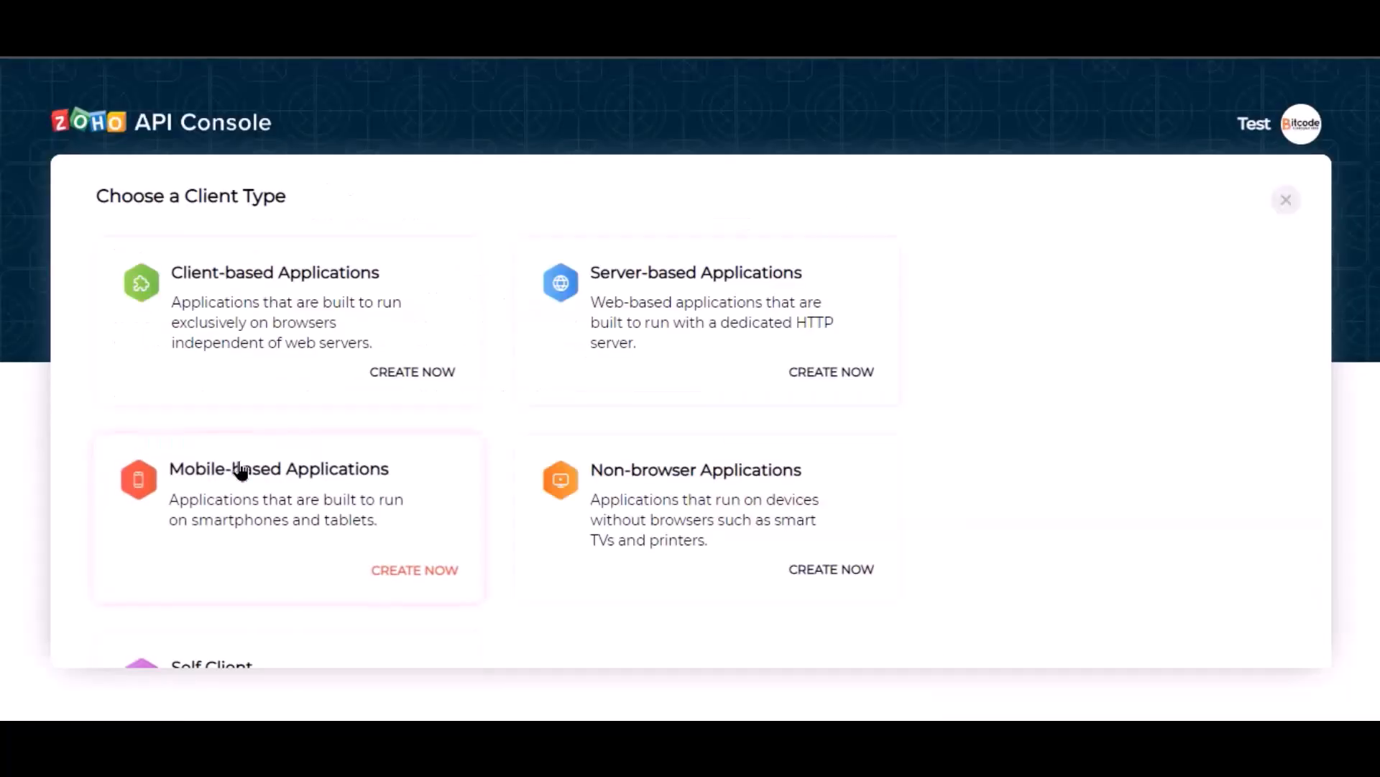
left_click(642, 363)
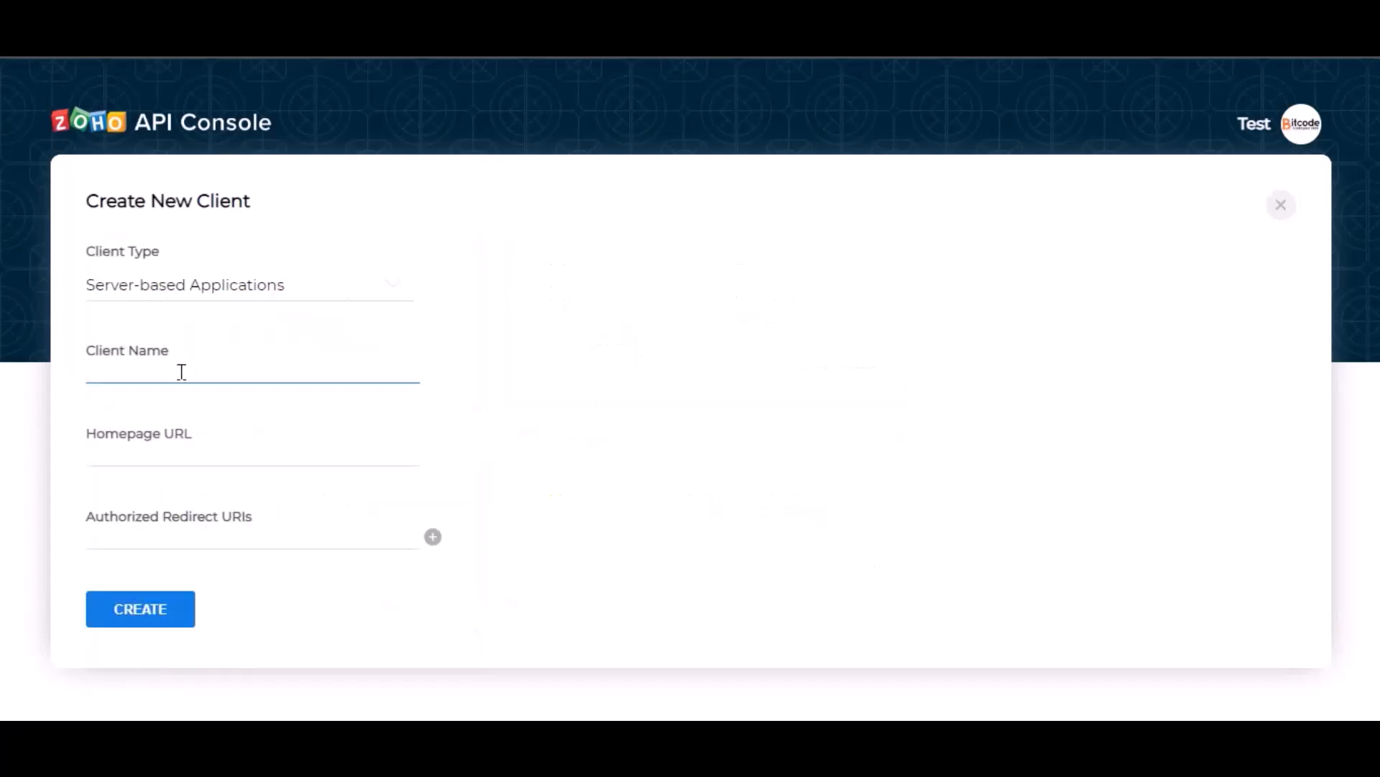
type("Bit Integrations")
left_click(219, 461)
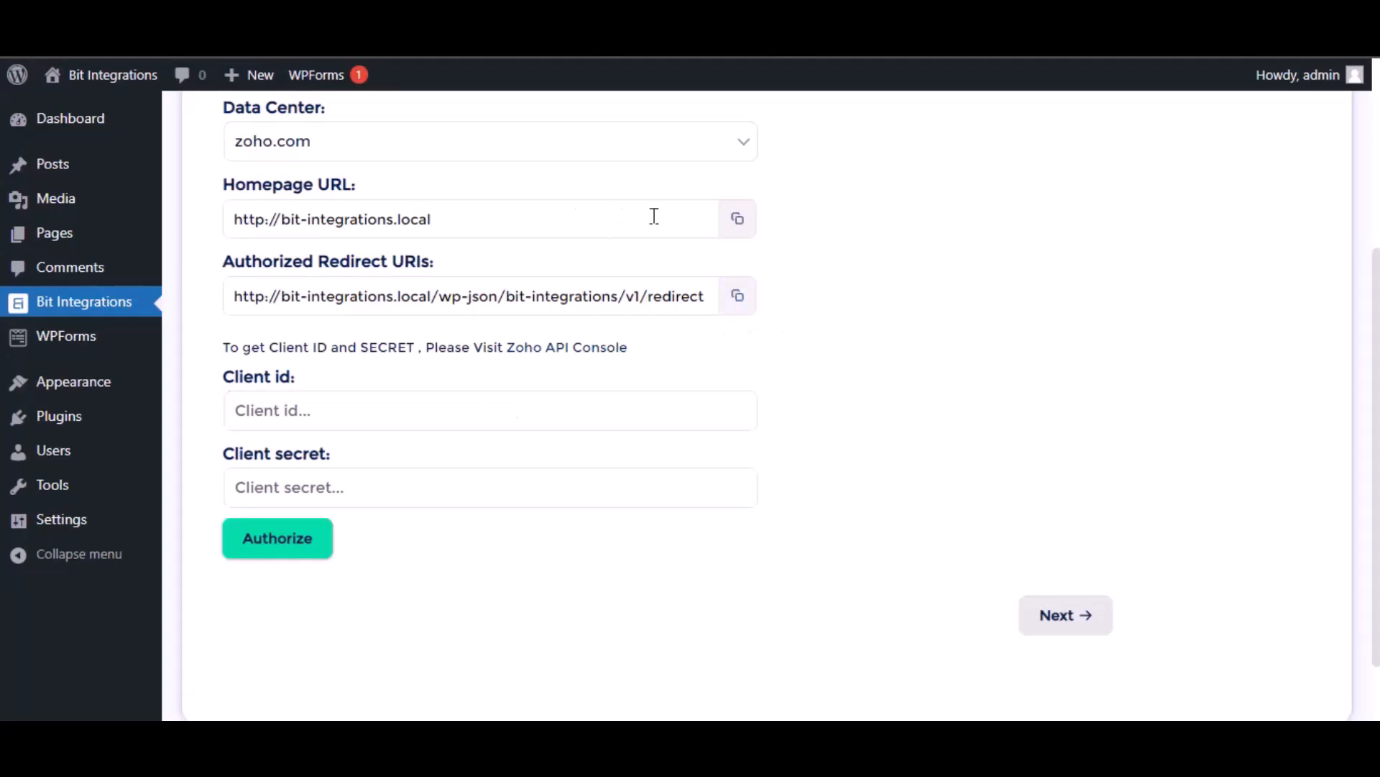
- Fill the client form with Bit Integrations' homepage URL and redirect URI, then create the client
left_click(737, 218)
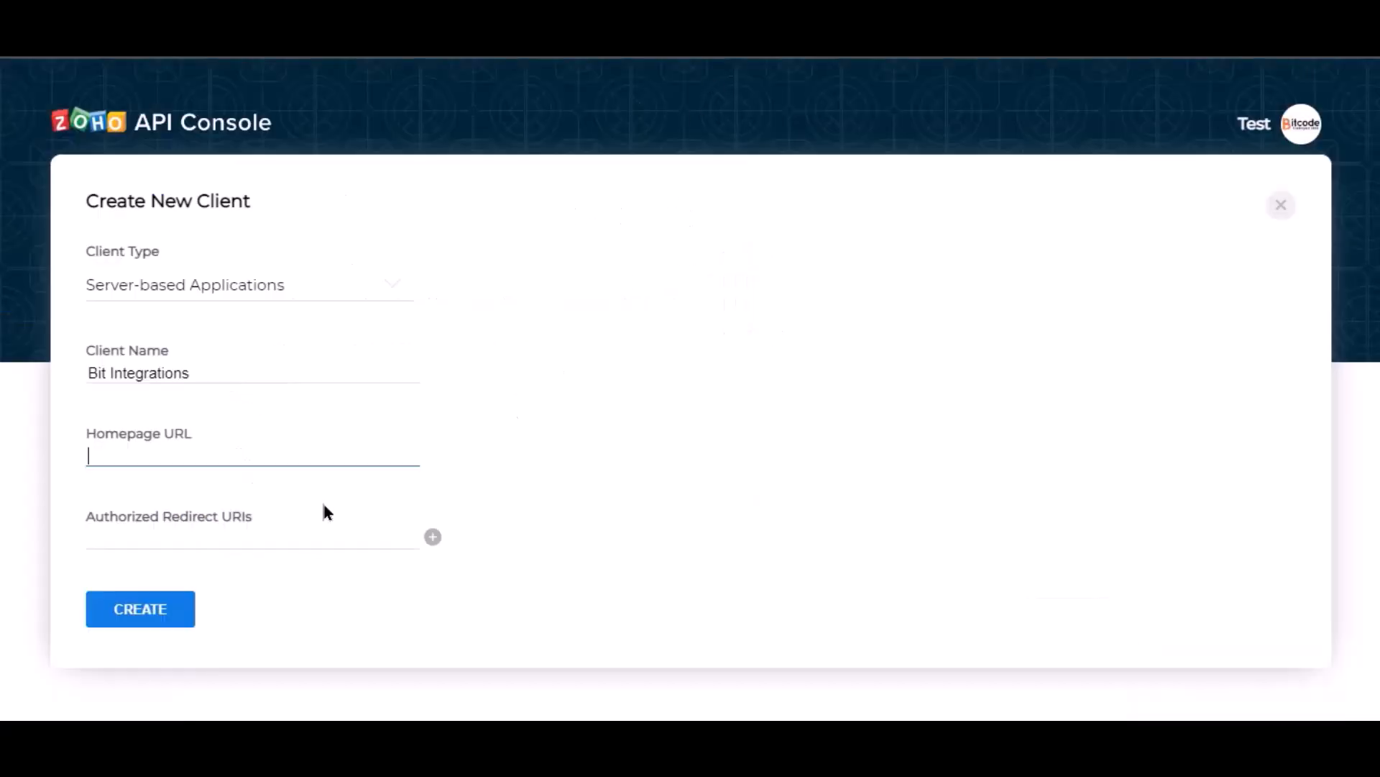
key("ctrl+v")
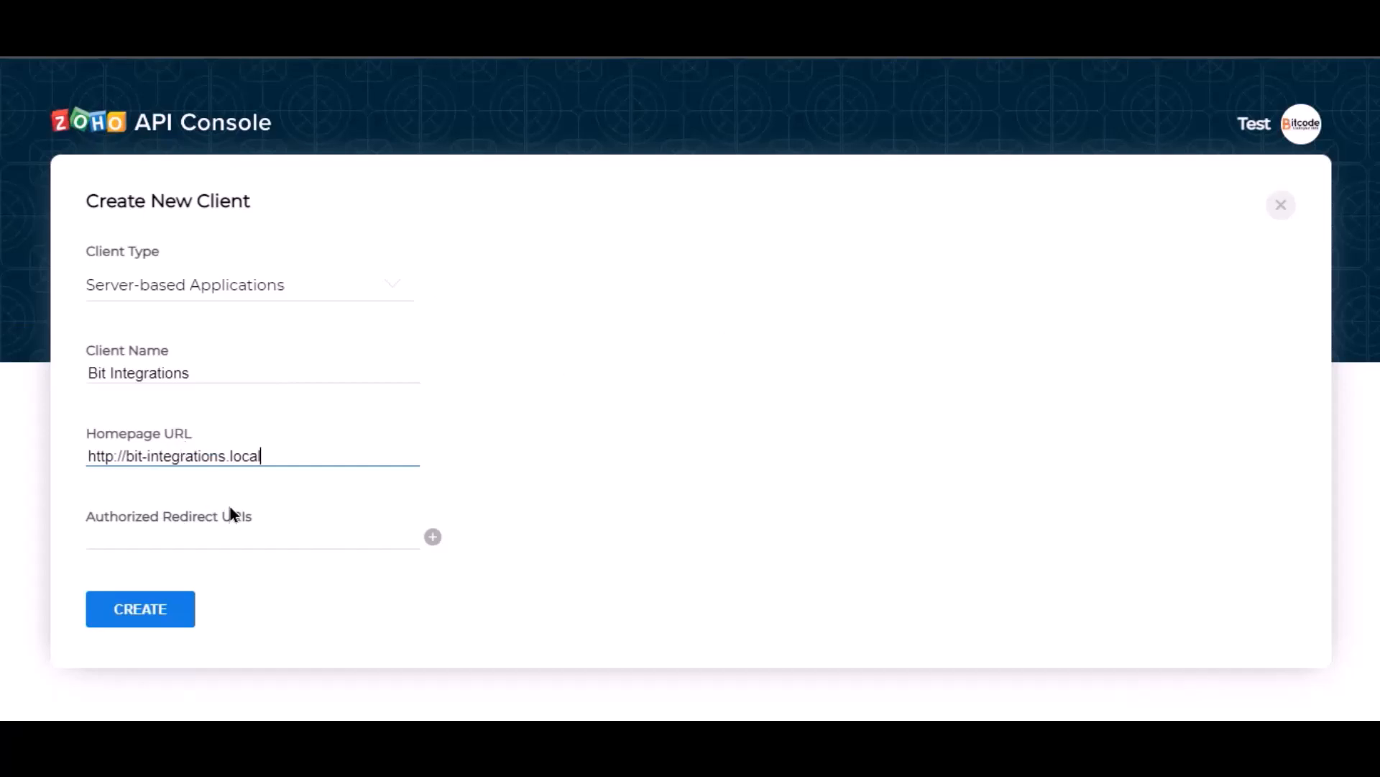
left_click(592, 418)
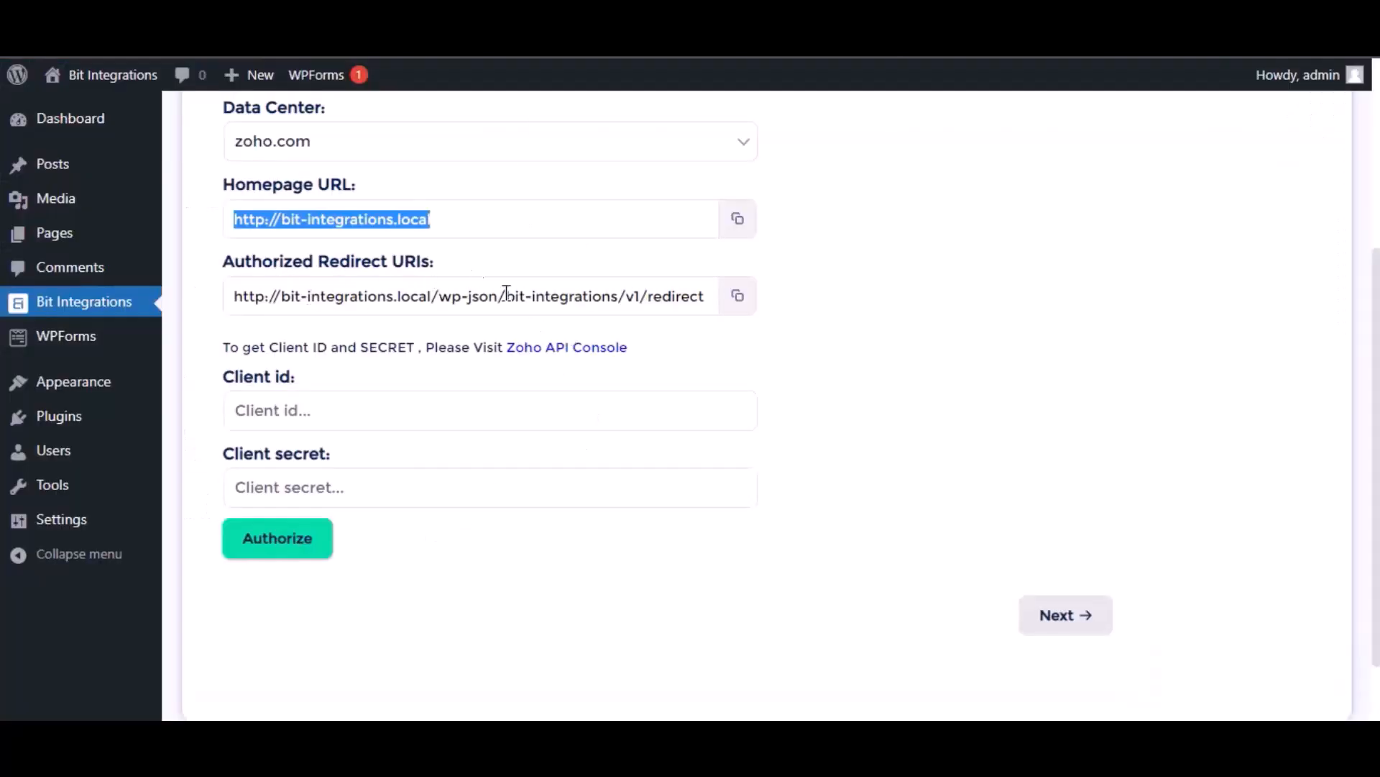
left_click(738, 302)
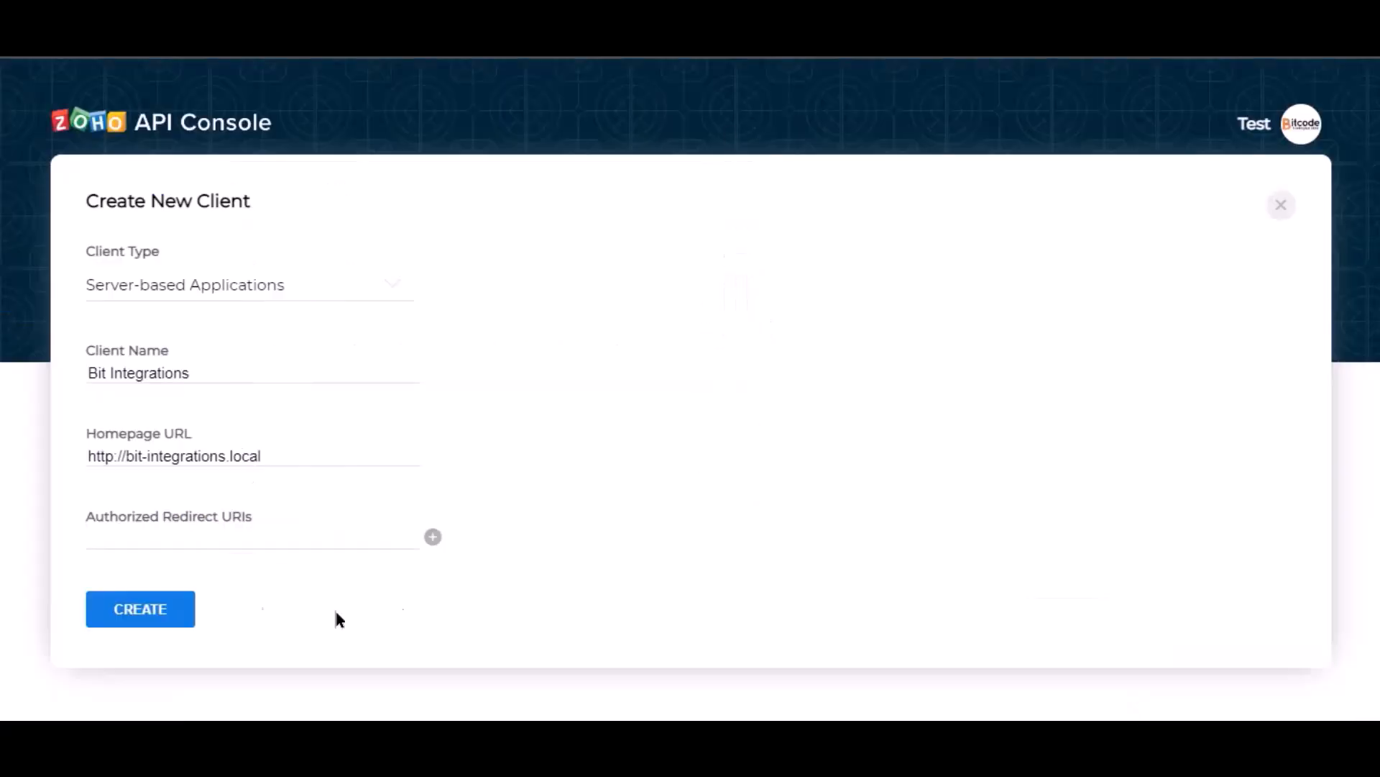
left_click(186, 538)
key("ctrl+v")
left_click(389, 565)
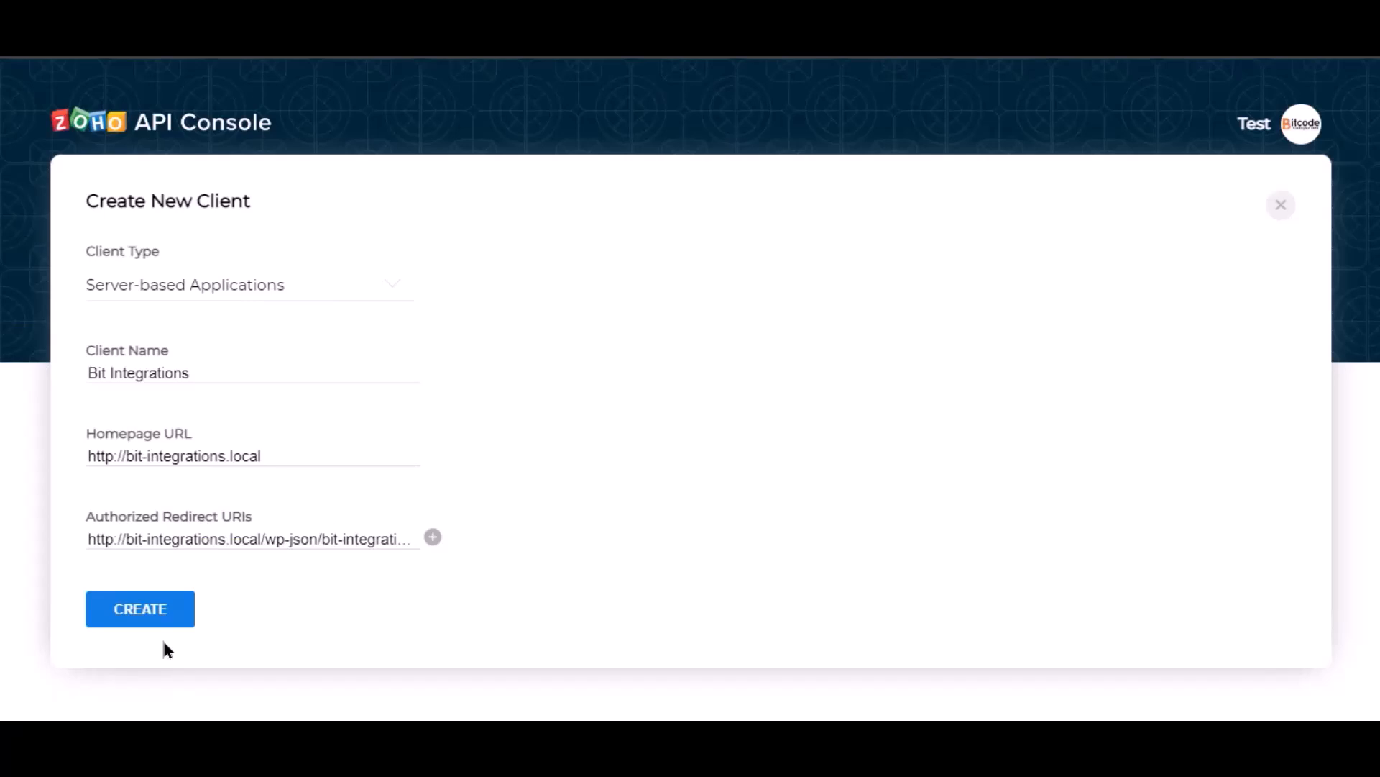
left_click(142, 623)
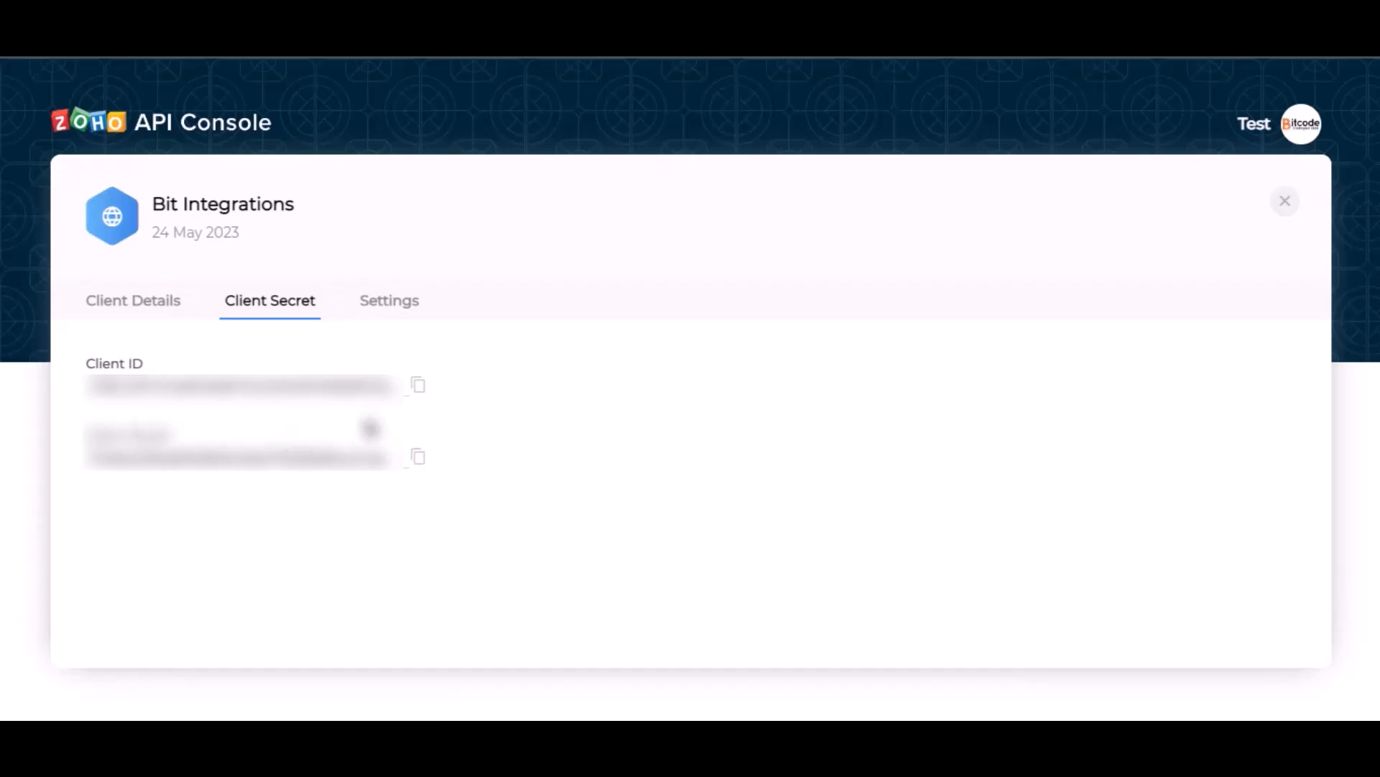
- Copy the console's Client ID and Client Secret into the Zoho Bigin credential fields
left_click(417, 386)
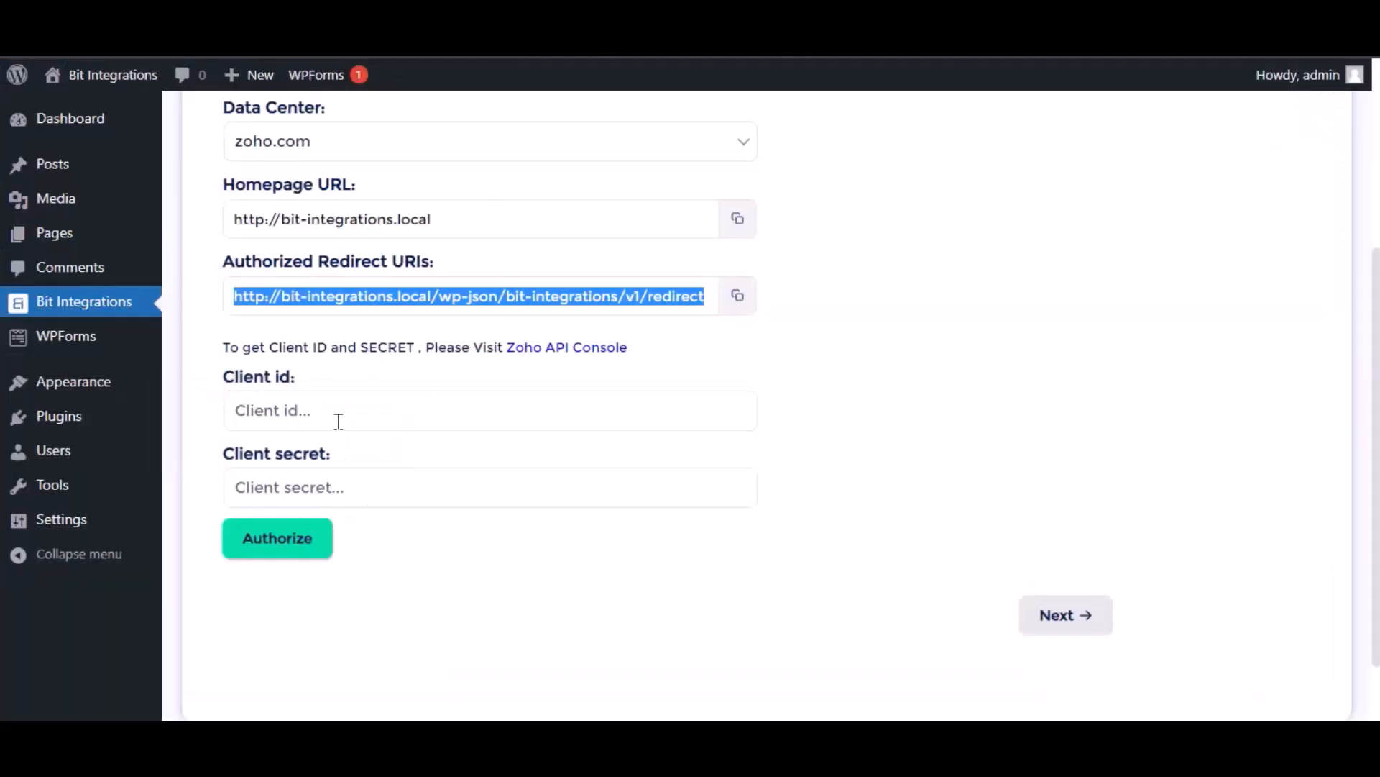
left_click(336, 420)
key("ctrl+v")
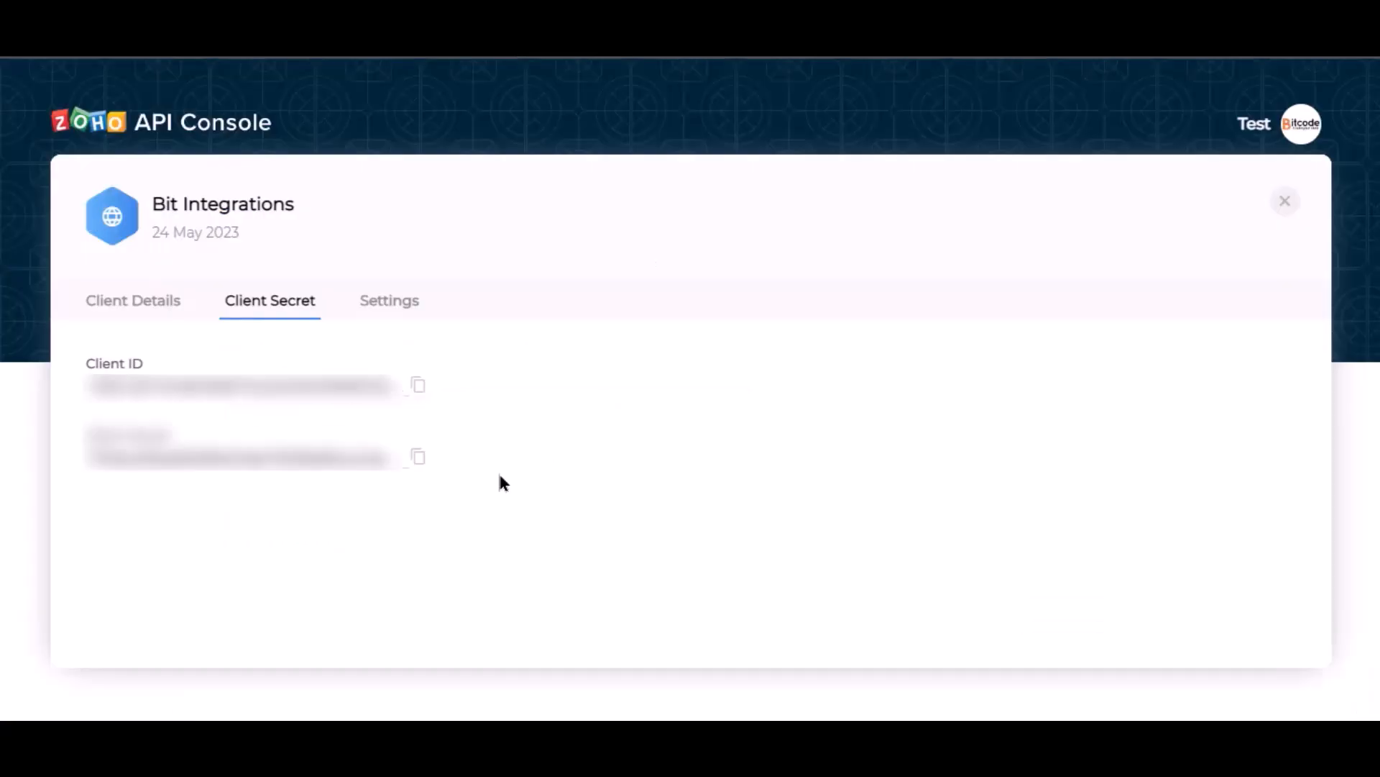
left_click(417, 458)
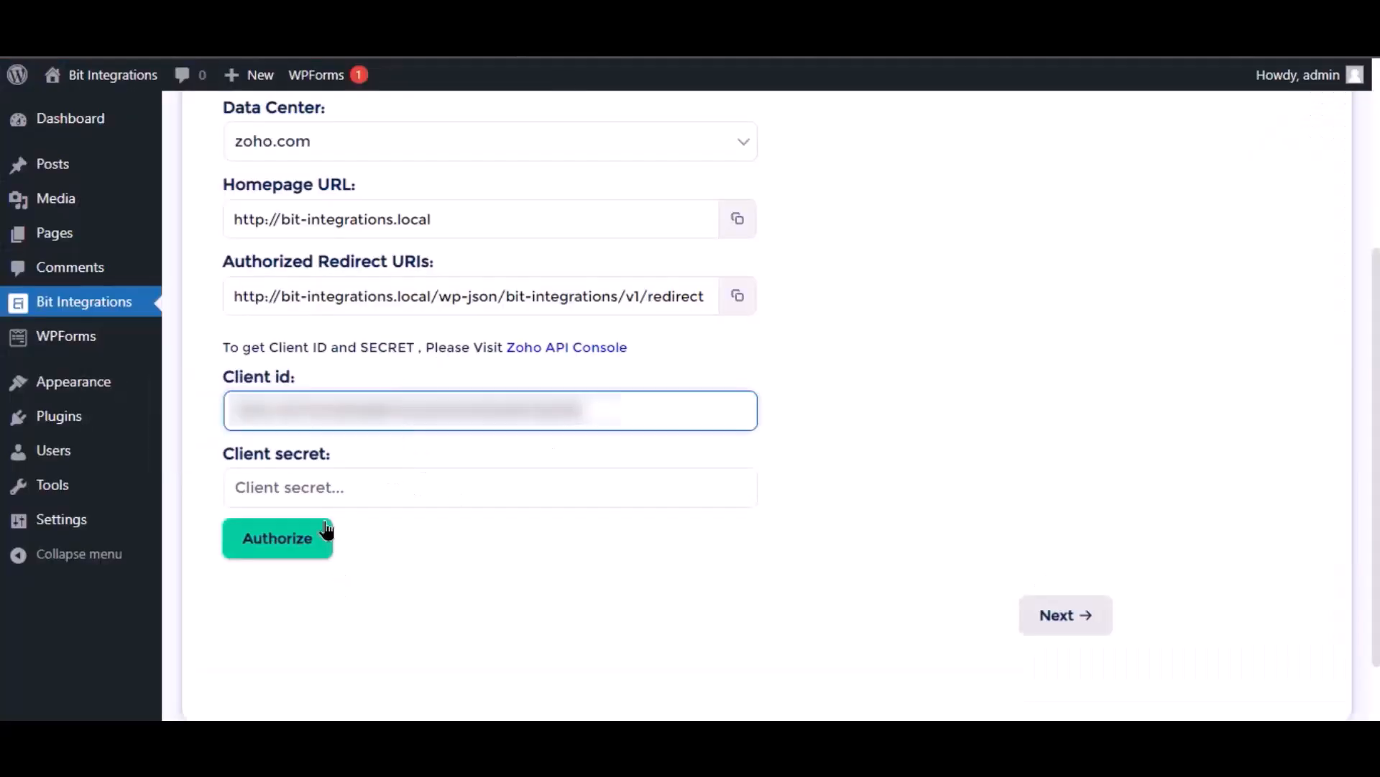
left_click(323, 489)
key("ctrl+v")
left_click(450, 597)
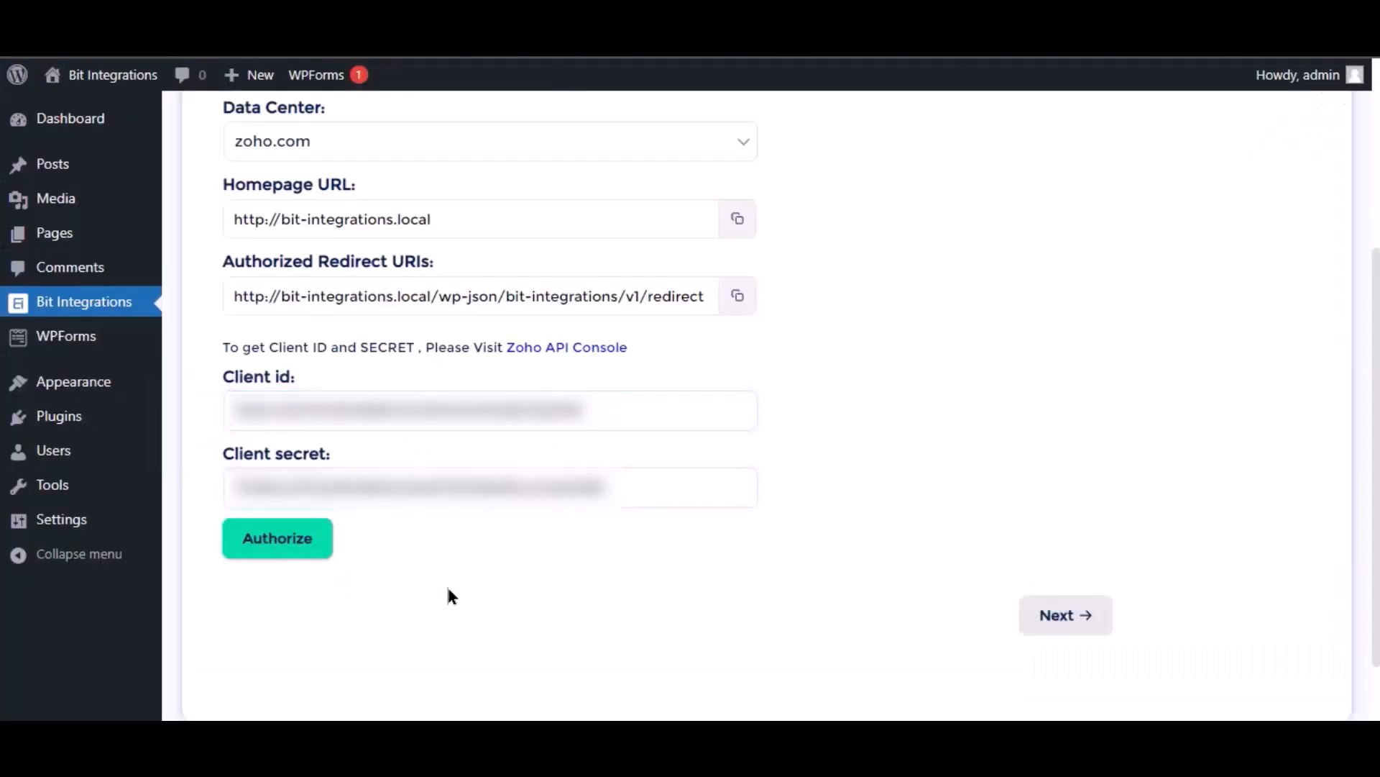
- Authorize Bit Integrations and accept access to the Bigin account, then continue to step 2
left_click(294, 550)
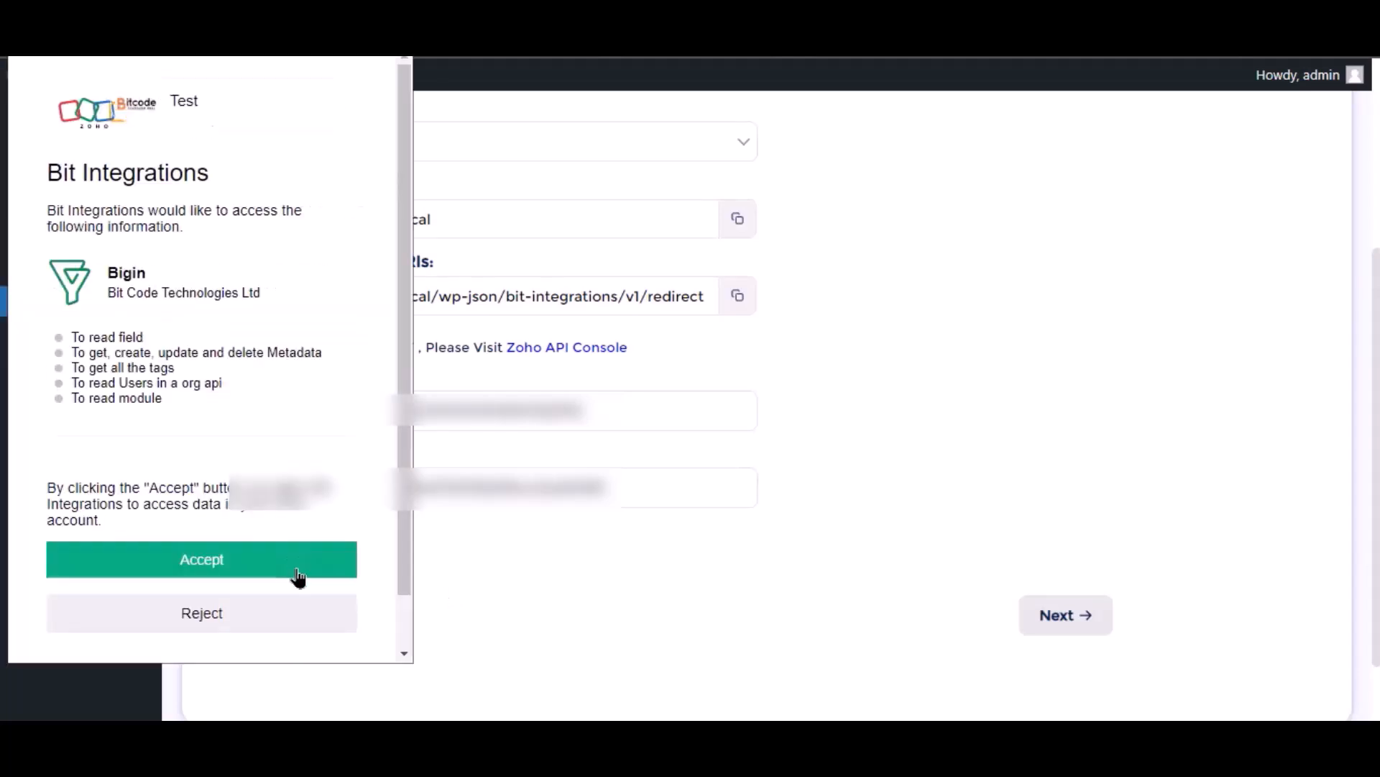
left_click(274, 575)
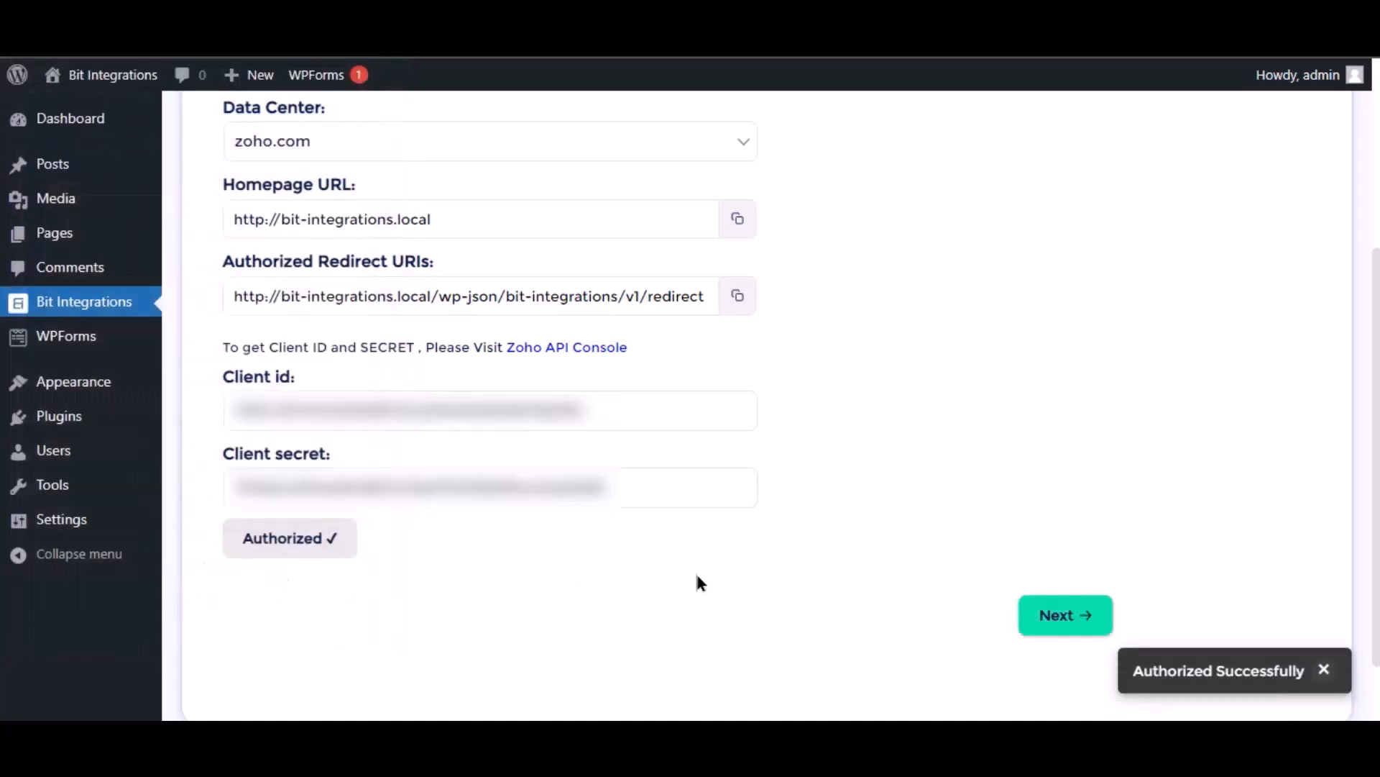
left_click(1080, 625)
left_click(653, 272)
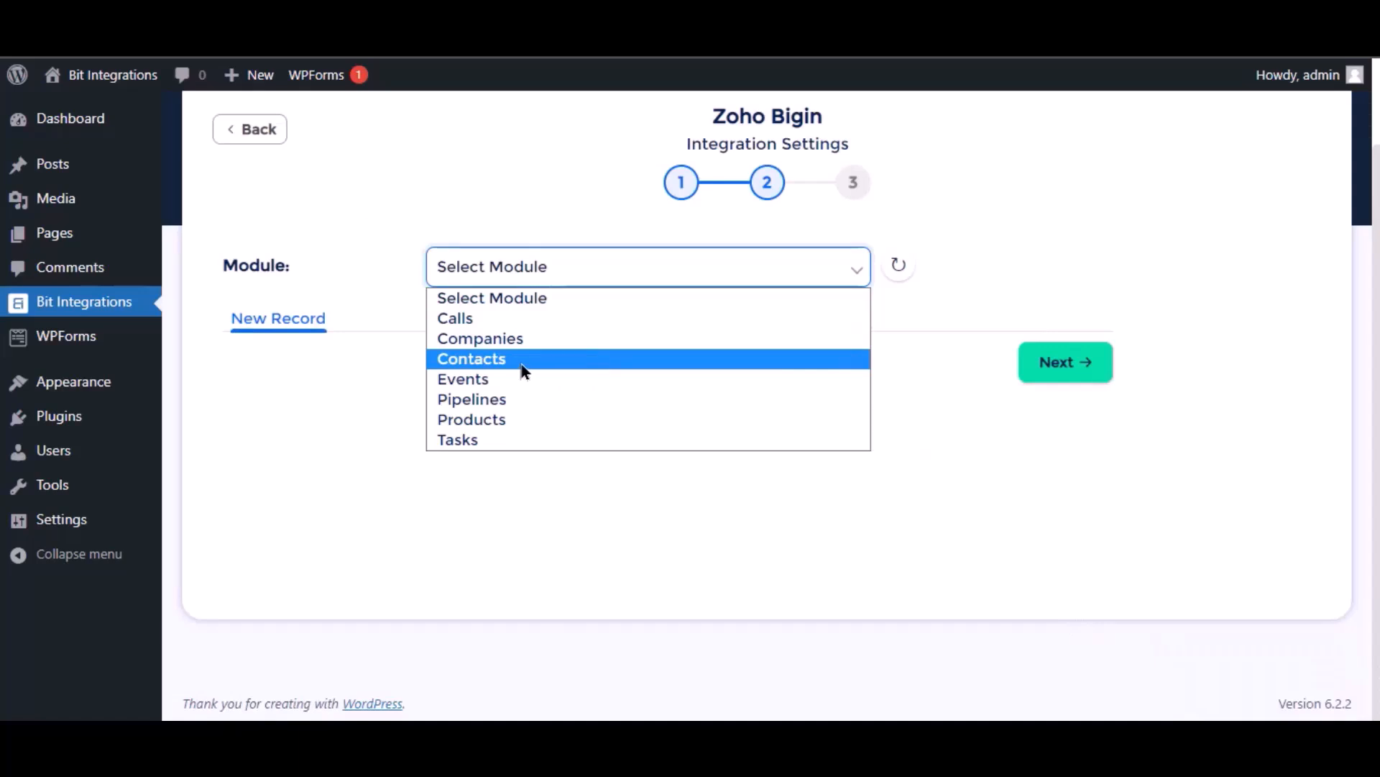
- Choose the Contacts module and map form Name to Last Name and Email to Email
left_click(500, 368)
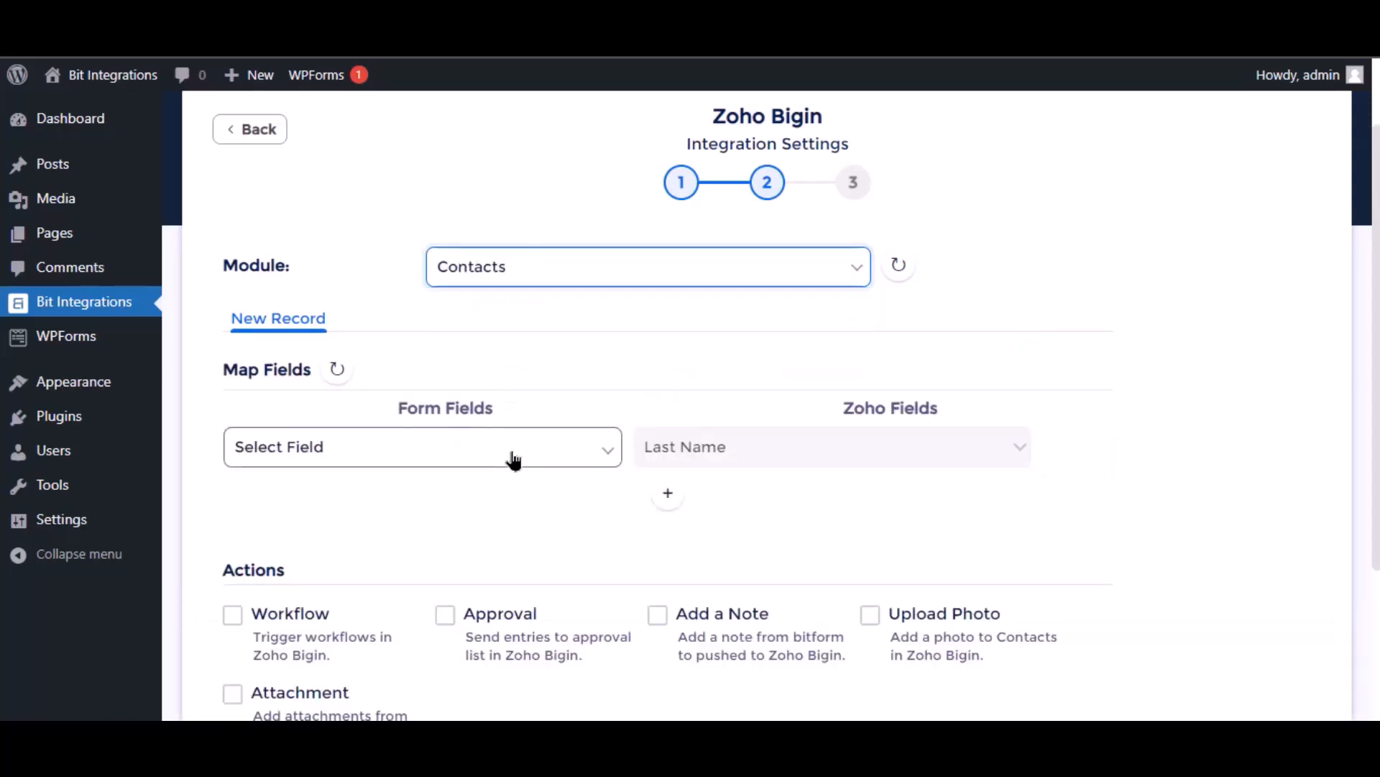
left_click(513, 458)
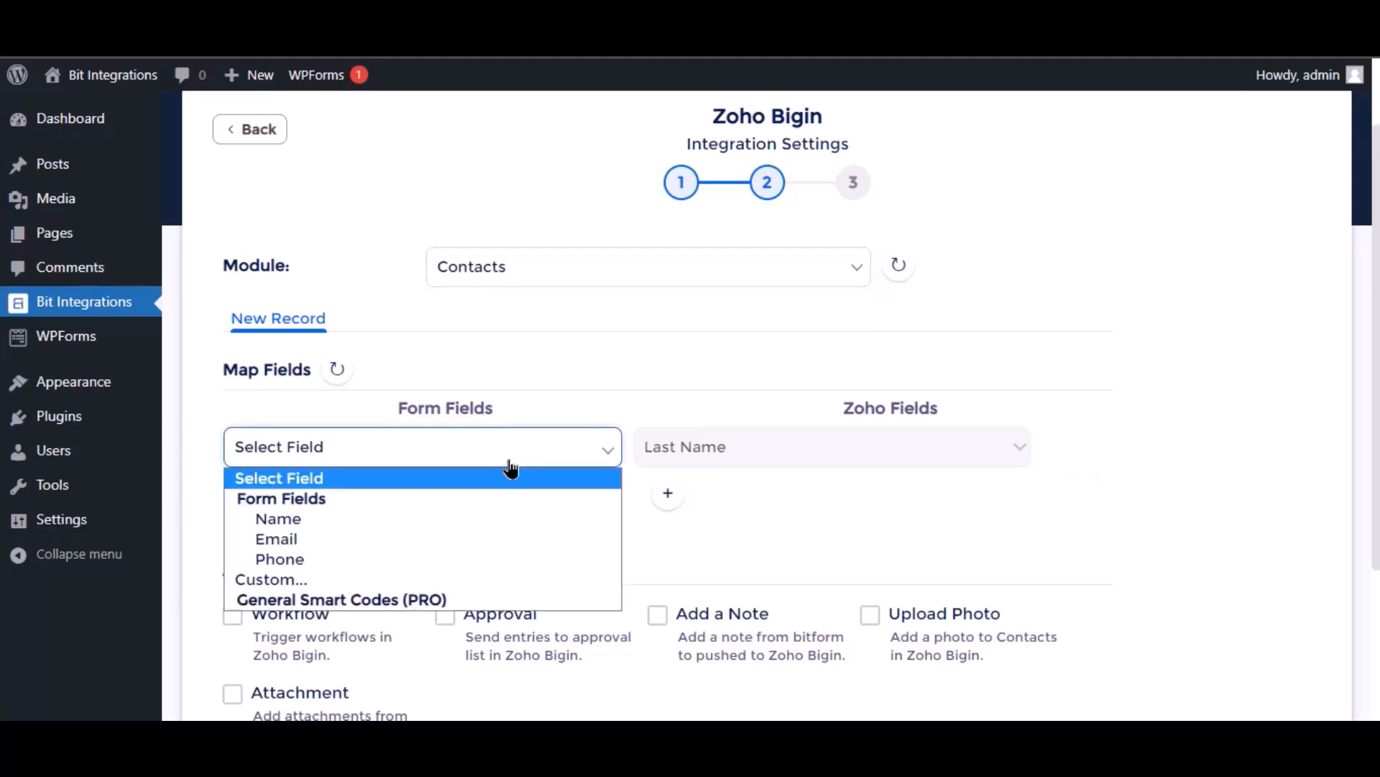
left_click(346, 525)
left_click(669, 493)
left_click(401, 495)
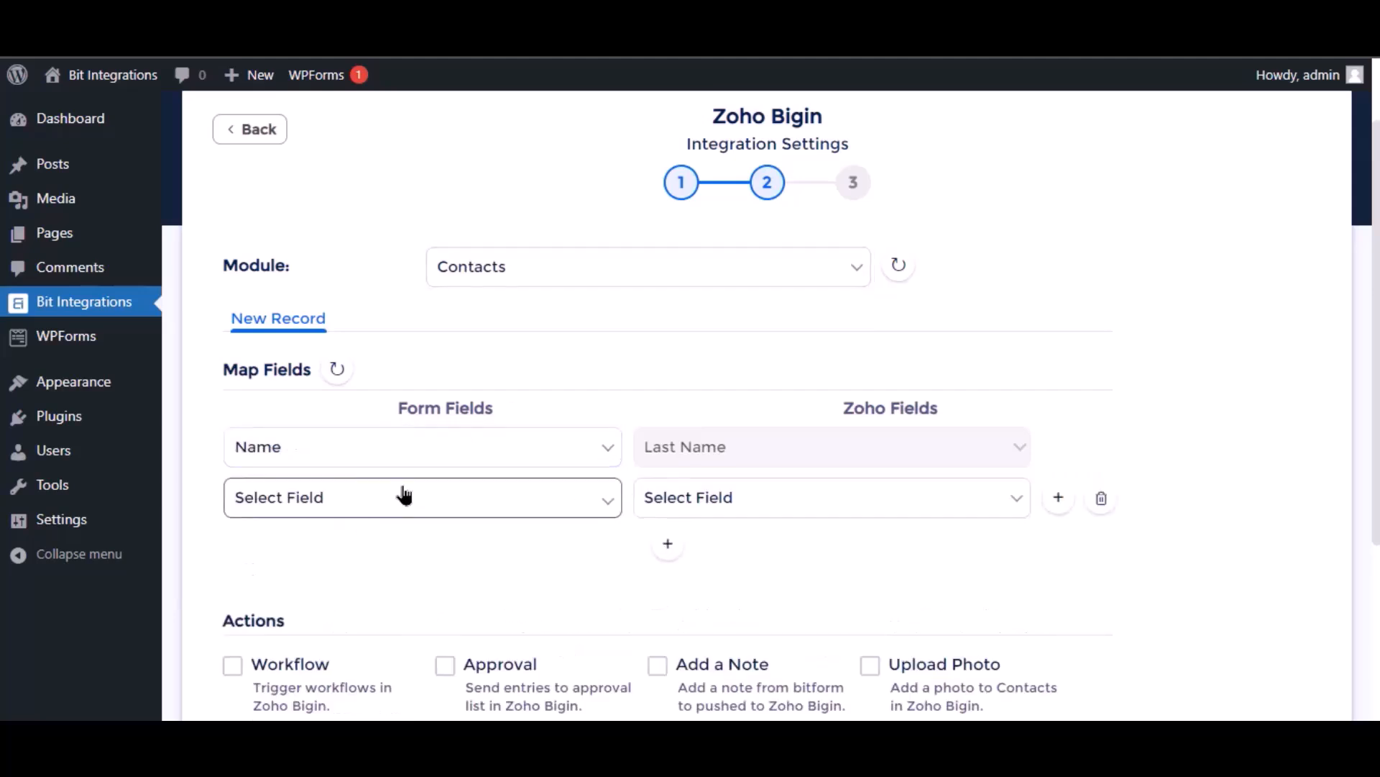
left_click(352, 591)
left_click(783, 509)
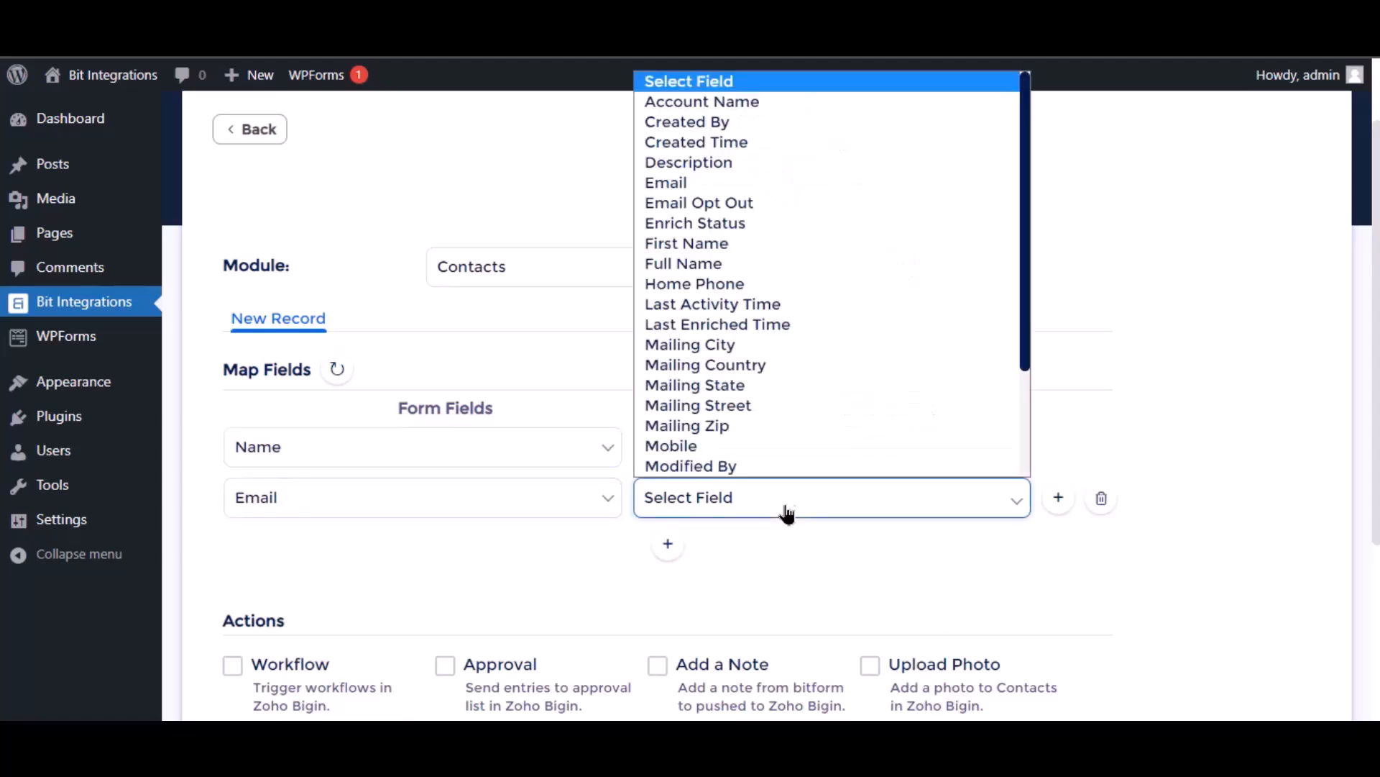
left_click(712, 194)
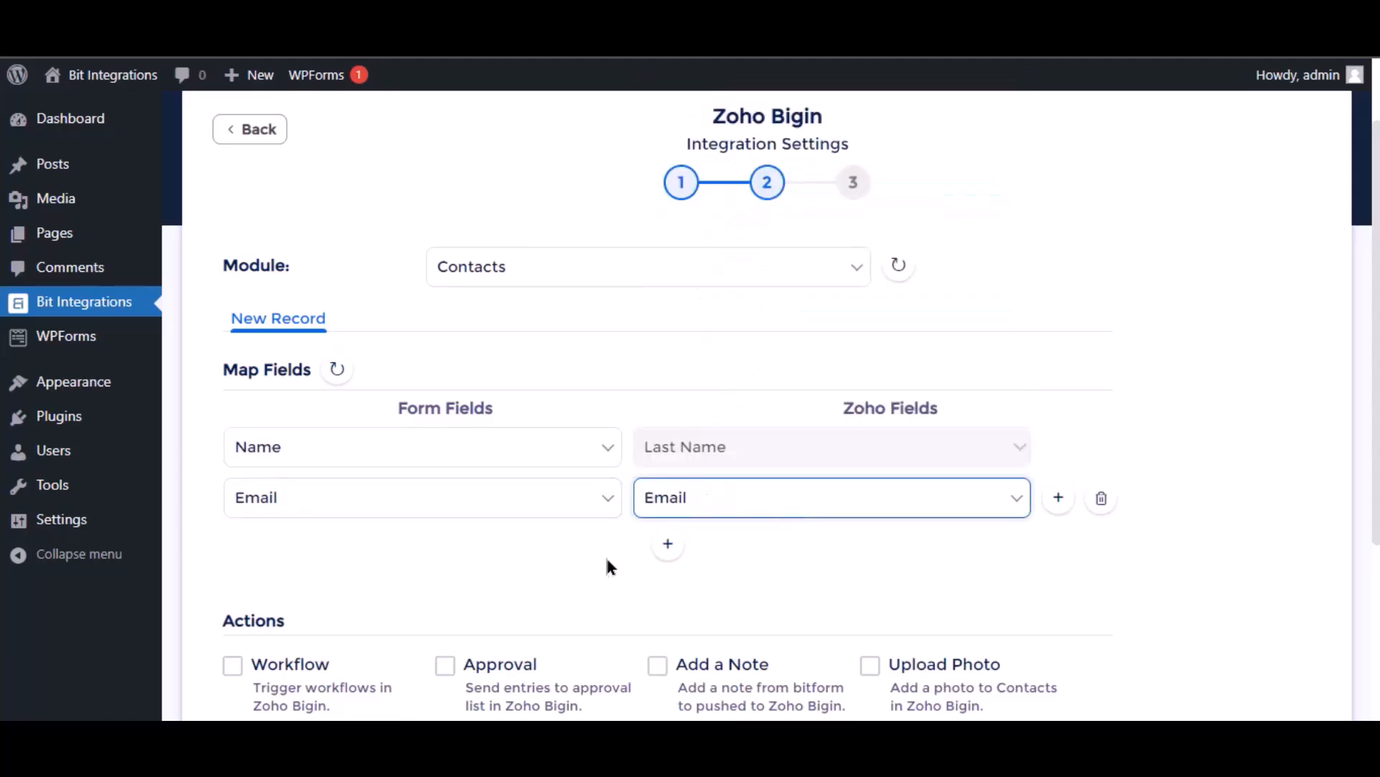
- Advance to the final step and save the integration with Finish & Save
scroll(607, 565, "down", 3)
scroll(302, 424, "down", 1)
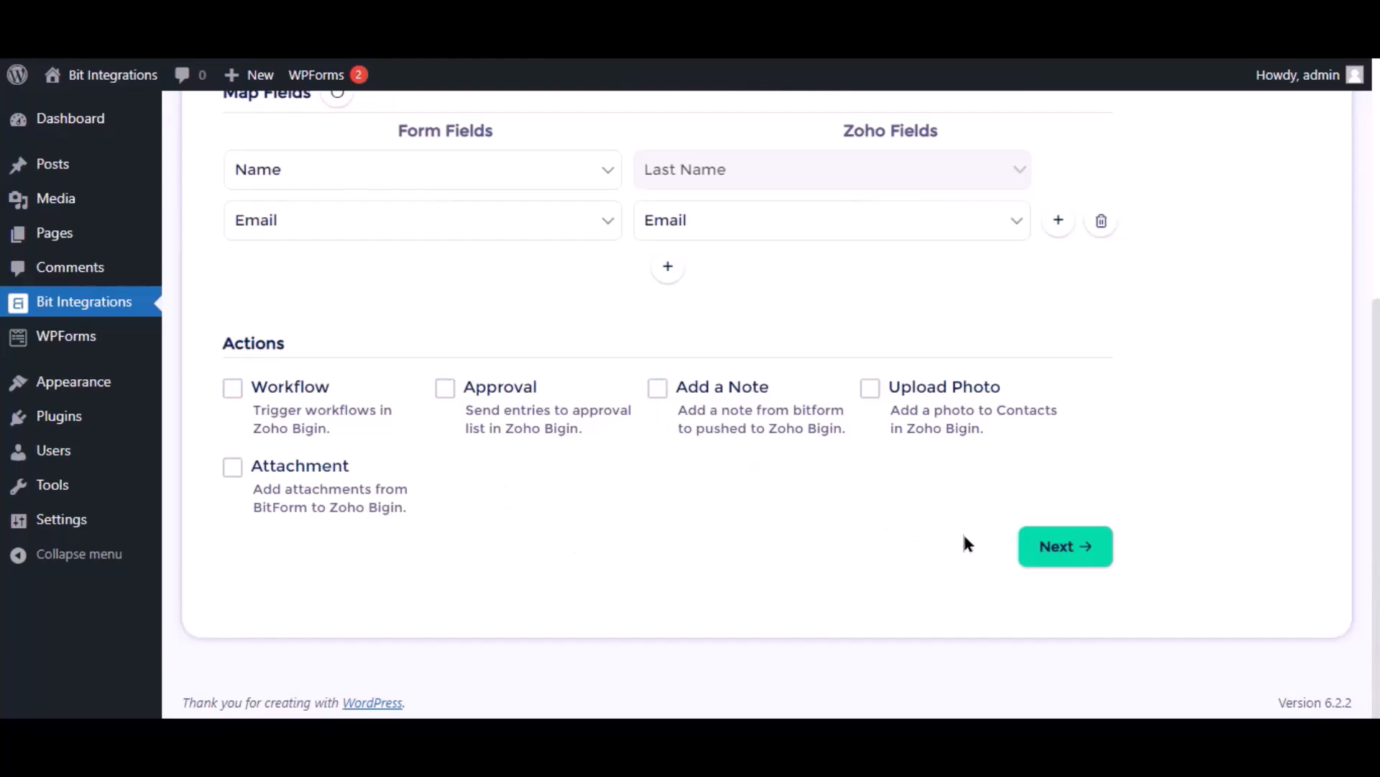
left_click(1067, 550)
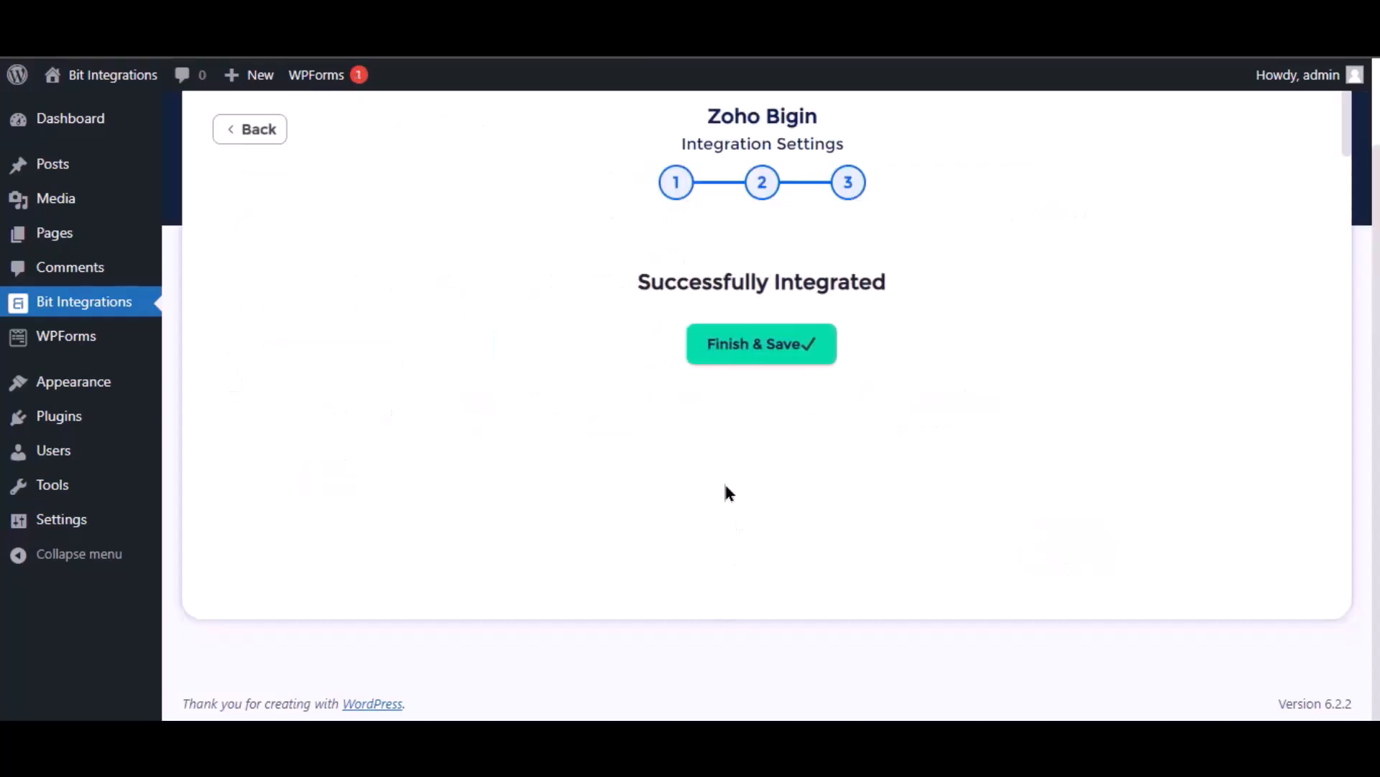
left_click(732, 358)
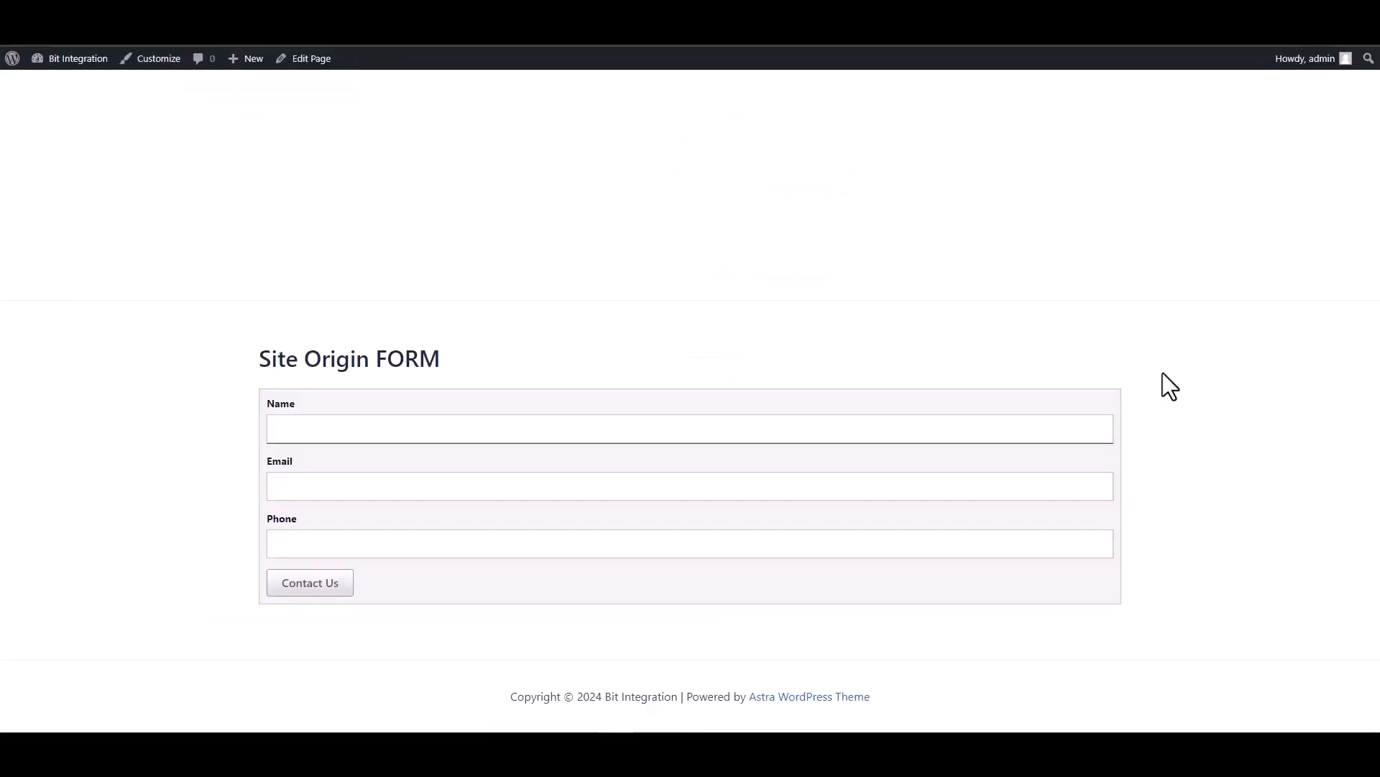
- Submit the form with name 'Bit Integrations', a support e-mail and a phone number, and check the thank-you message
type("Bit Integrations")
left_click(1023, 488)
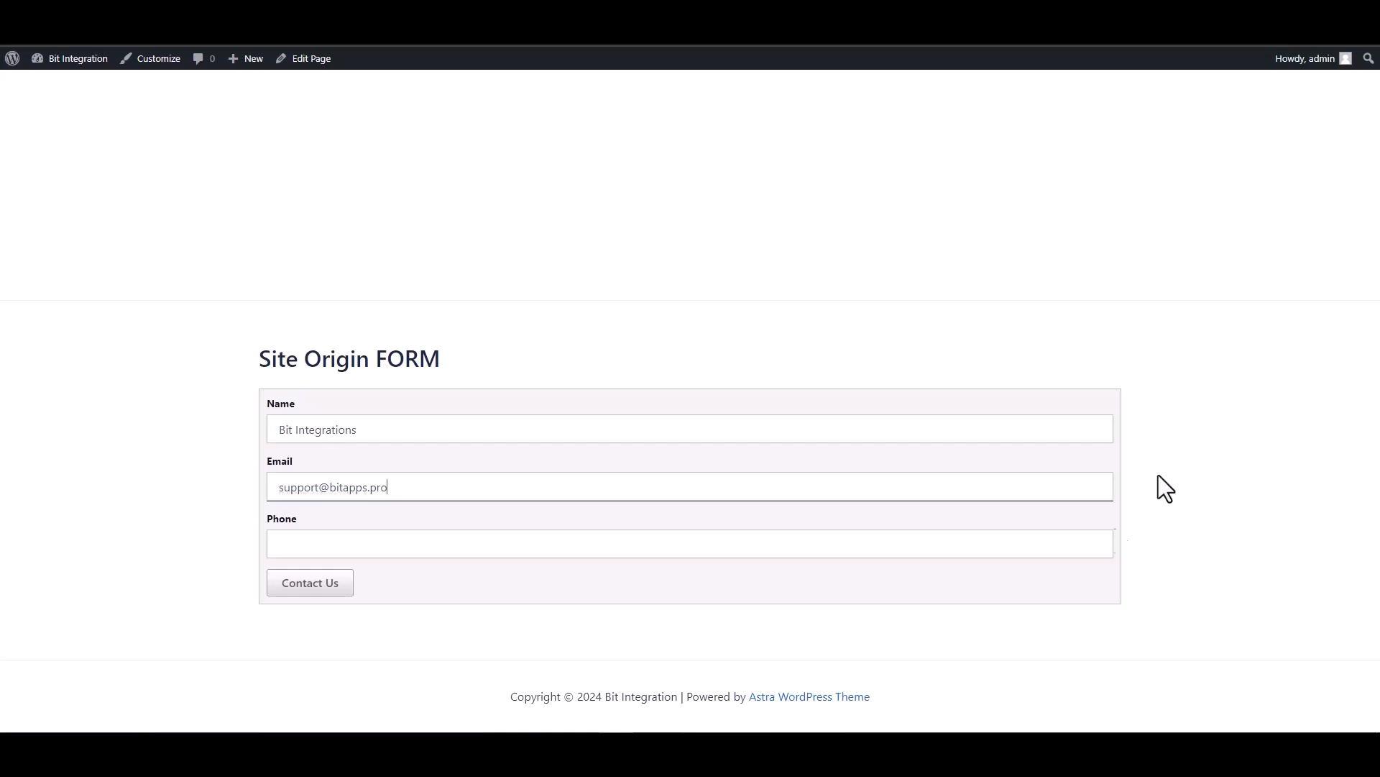
left_click(991, 540)
type("444555666")
left_click(323, 588)
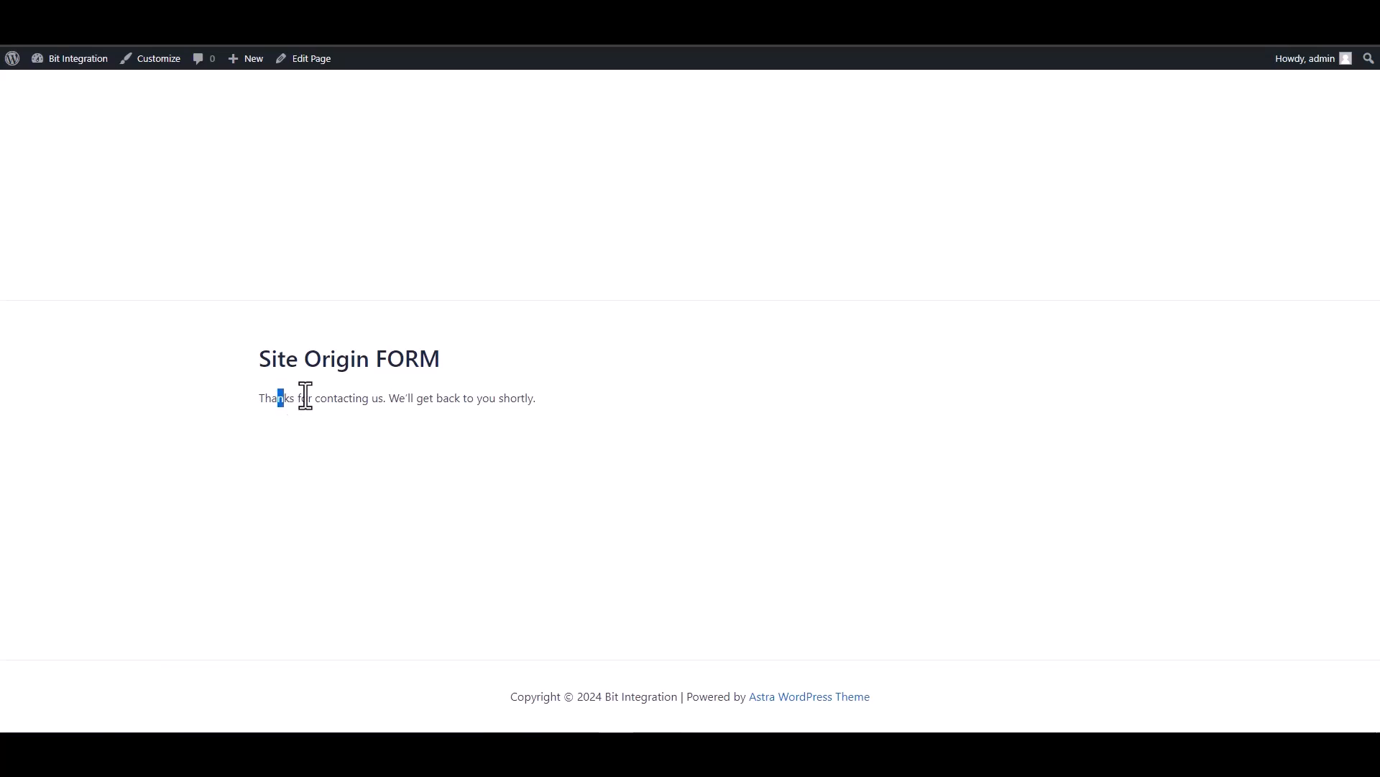
left_click_drag(283, 392, 496, 401)
left_click(481, 467)
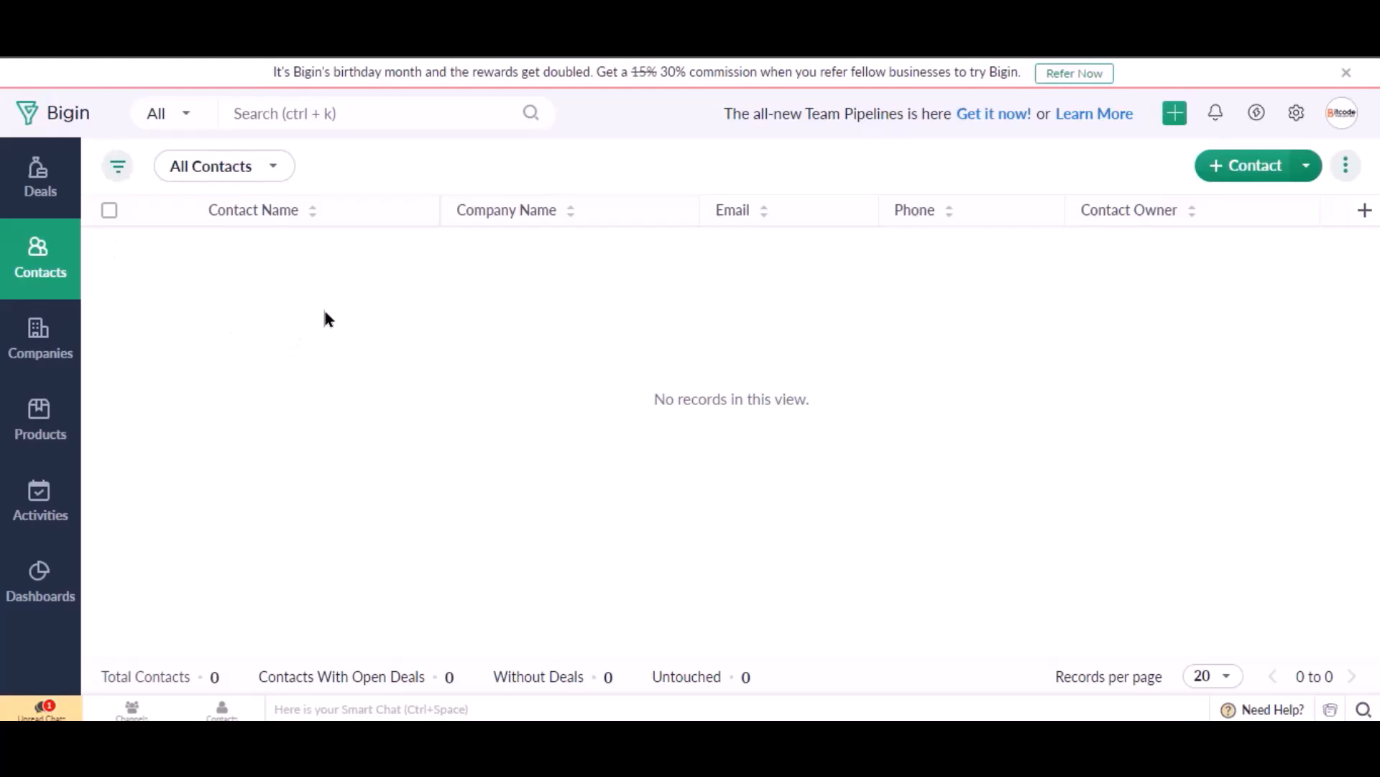
- Reload the Bigin Contacts list to check whether the new contact arrived
left_click(96, 41)
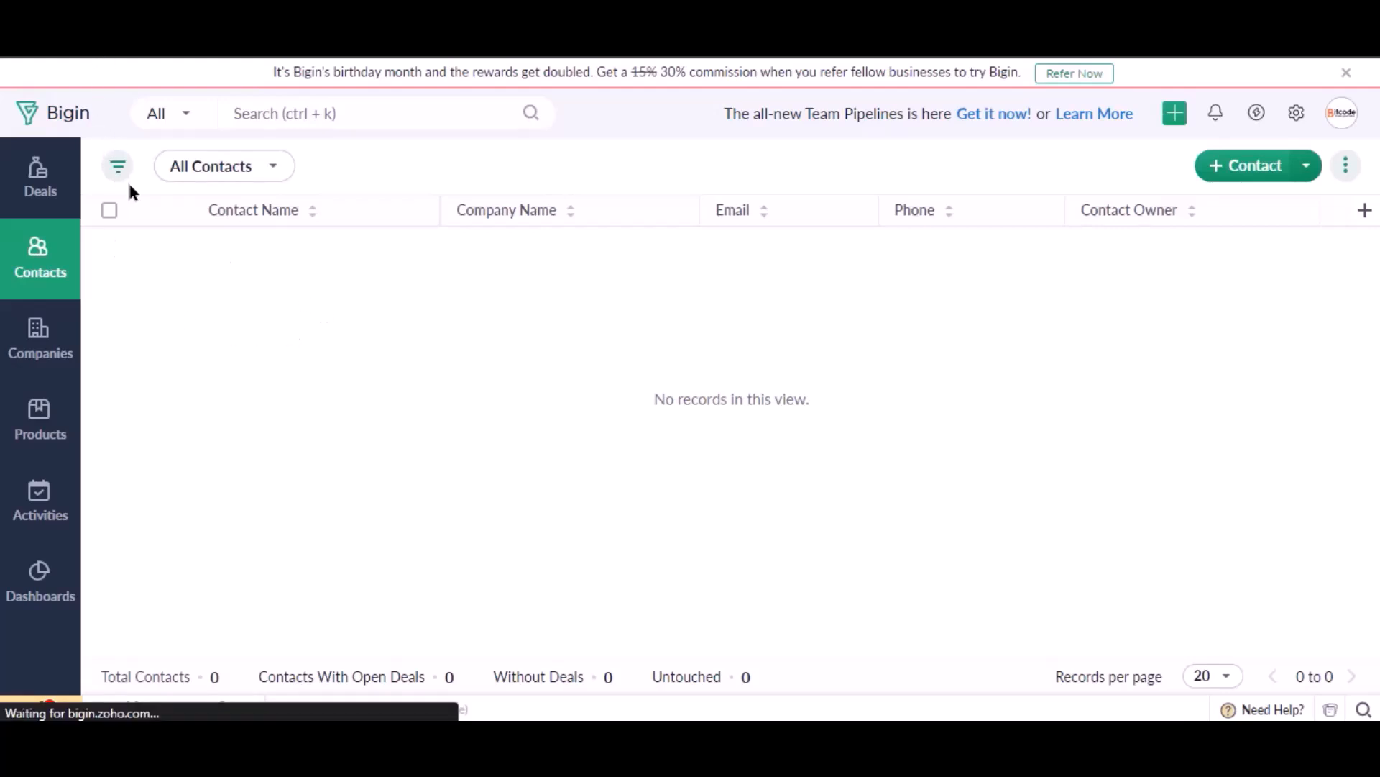